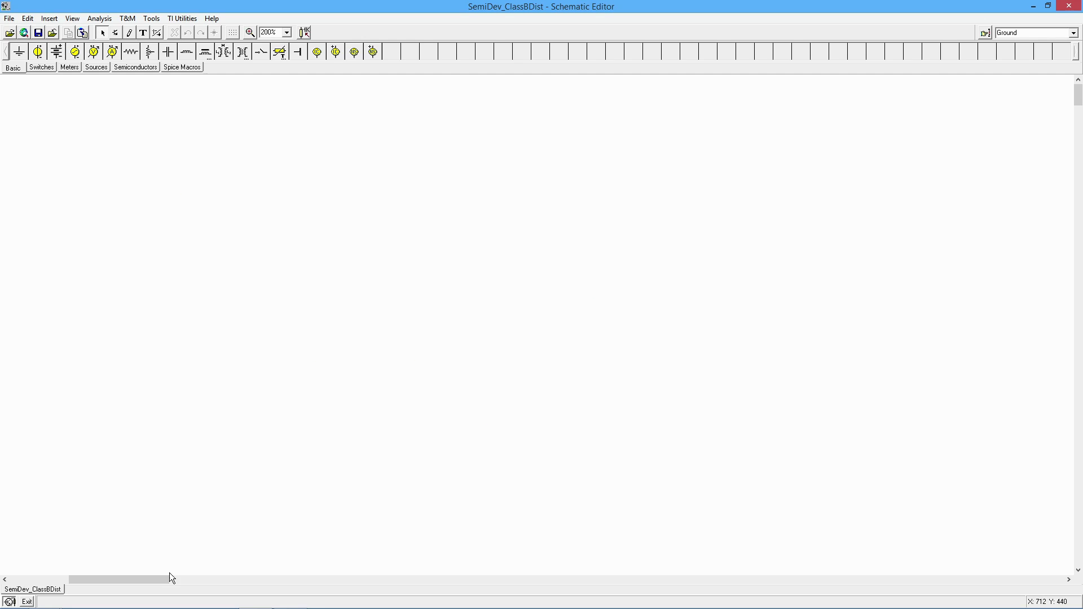
Step: Scroll the canvas fully left to reveal the diode-biased 2N3904/2N3906 push-pull schematic
drag(164, 579, 104, 578)
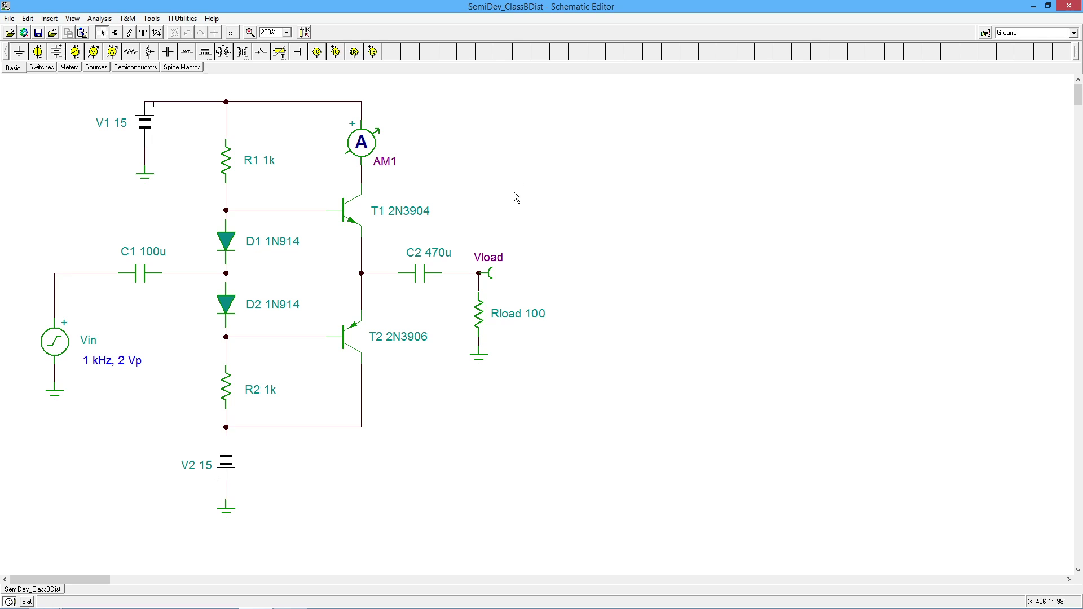
click(94, 18)
mouse_move(100, 88)
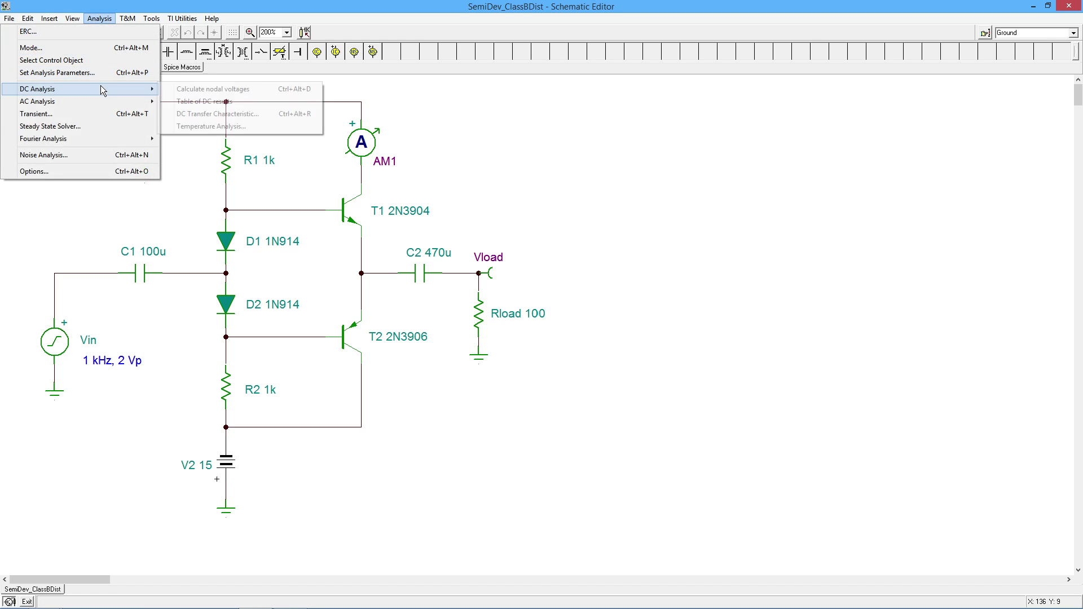
click(191, 89)
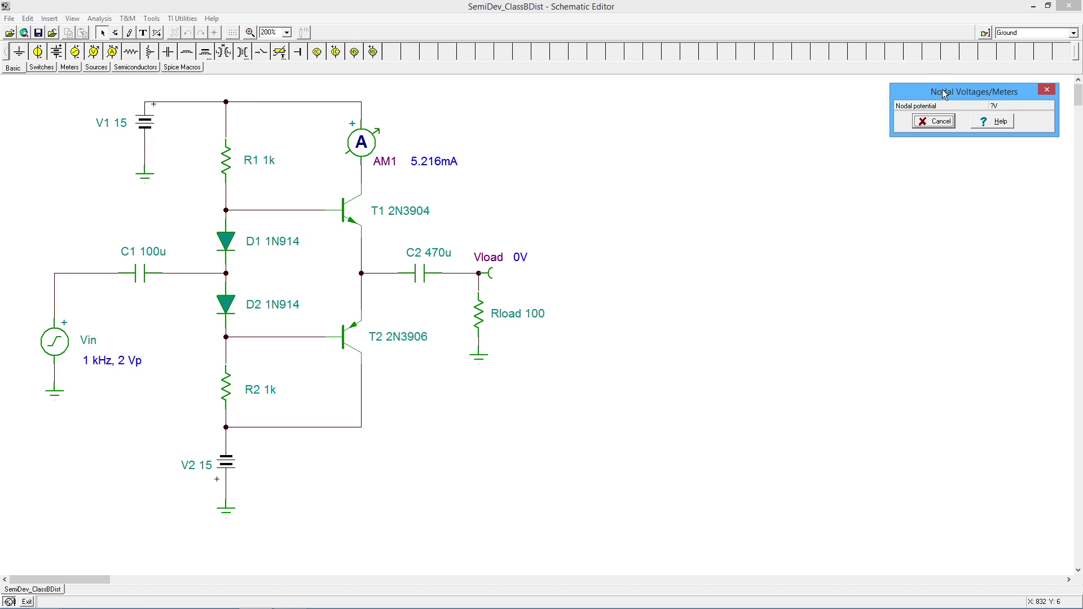
drag(945, 93, 595, 149)
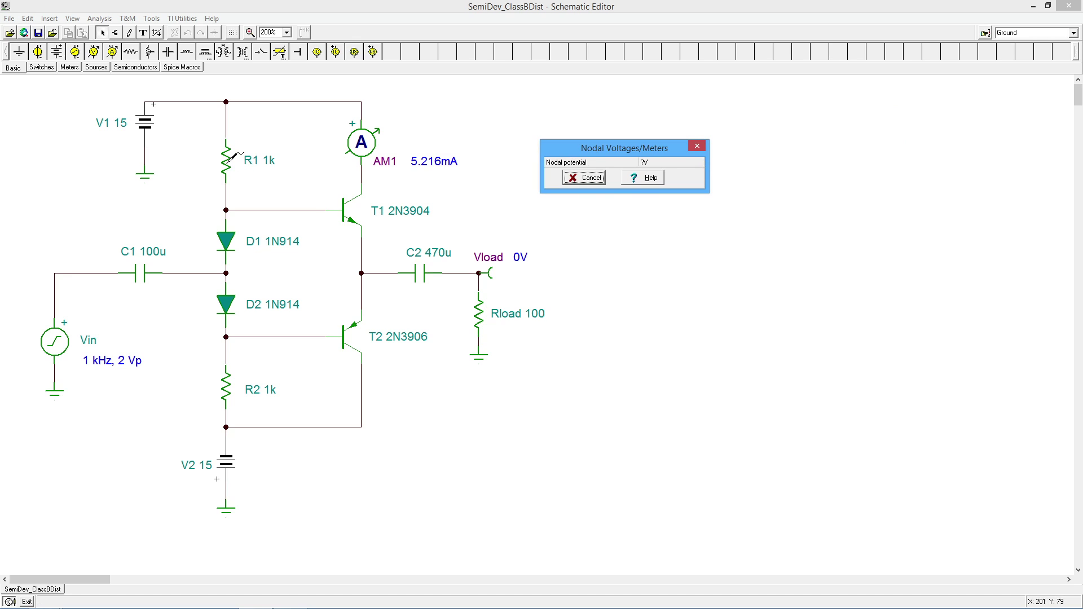
click(232, 160)
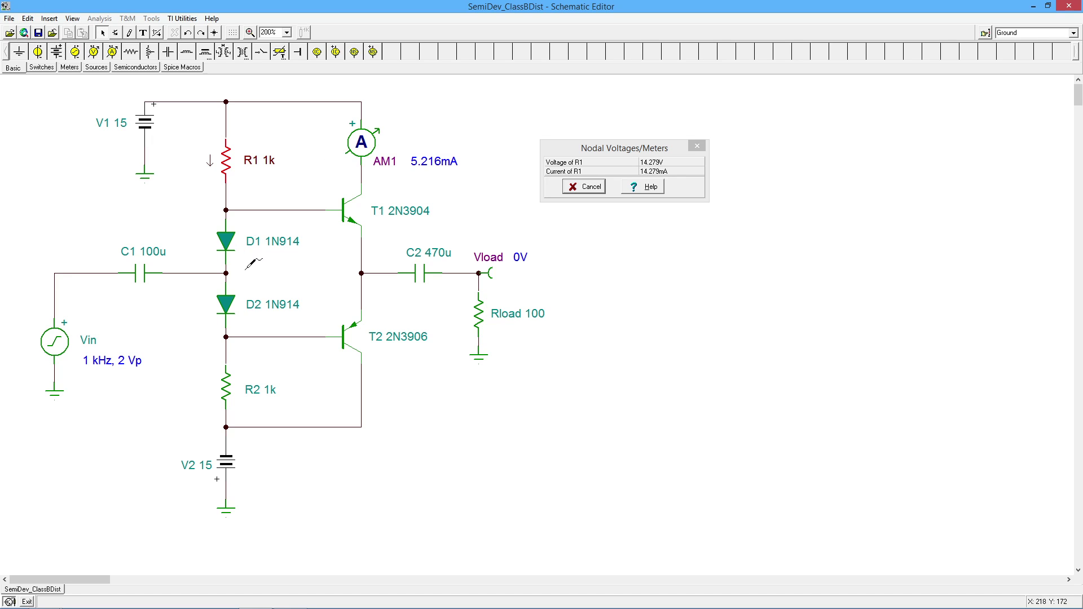
click(227, 272)
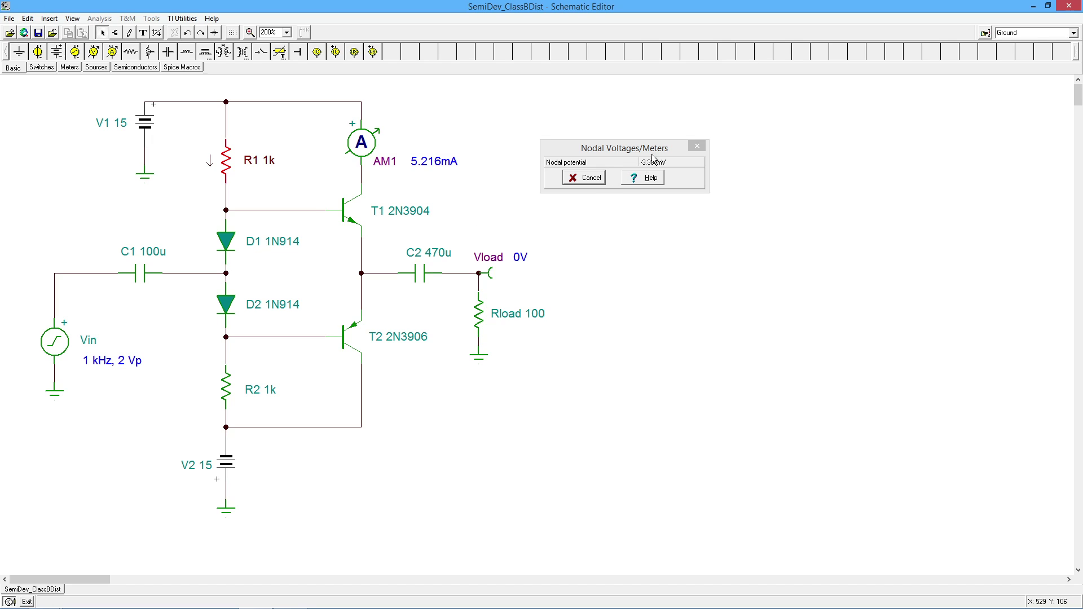
click(362, 273)
click(597, 182)
click(597, 182)
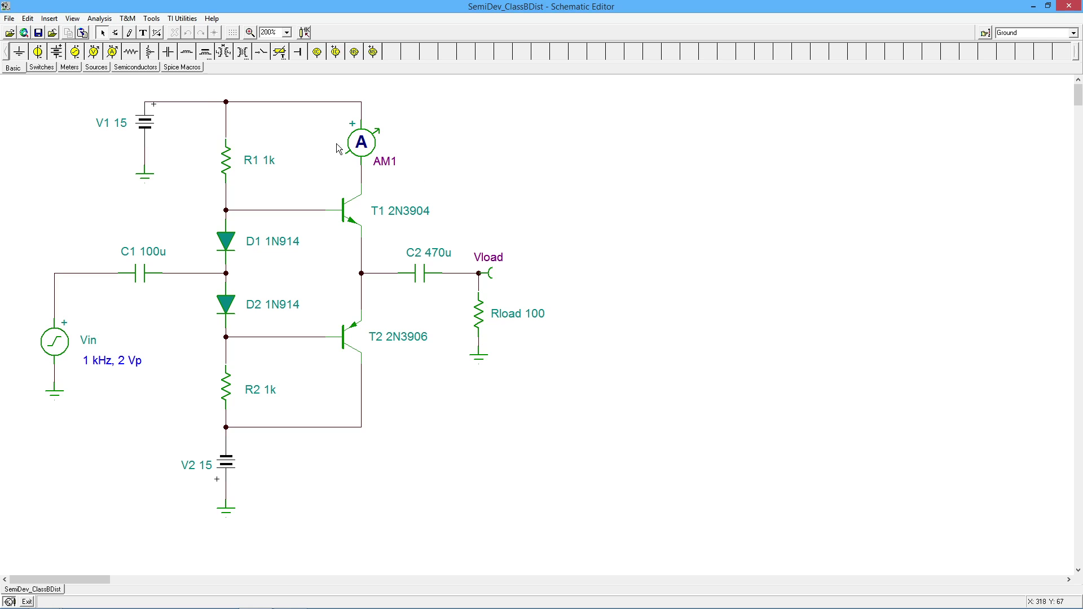
Step: Run a transient analysis from 1 ms to 3 ms
click(100, 19)
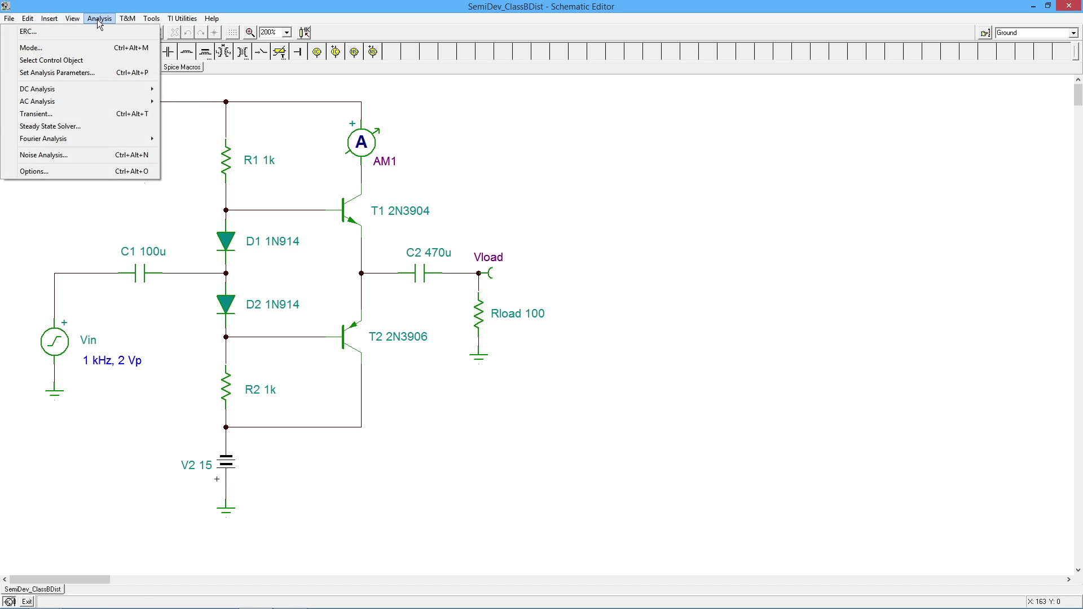
click(103, 113)
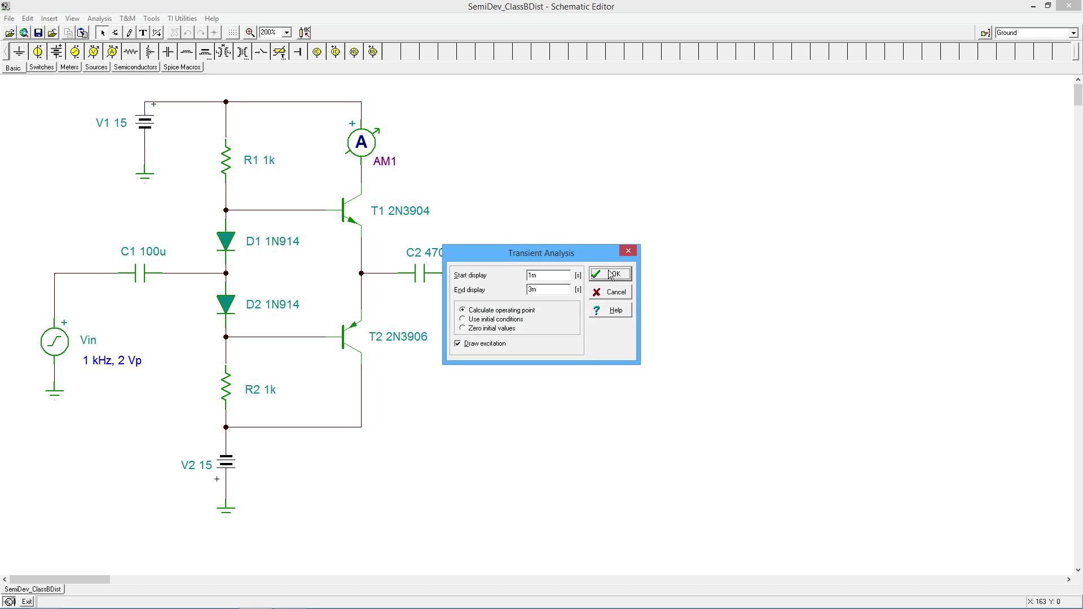
click(613, 275)
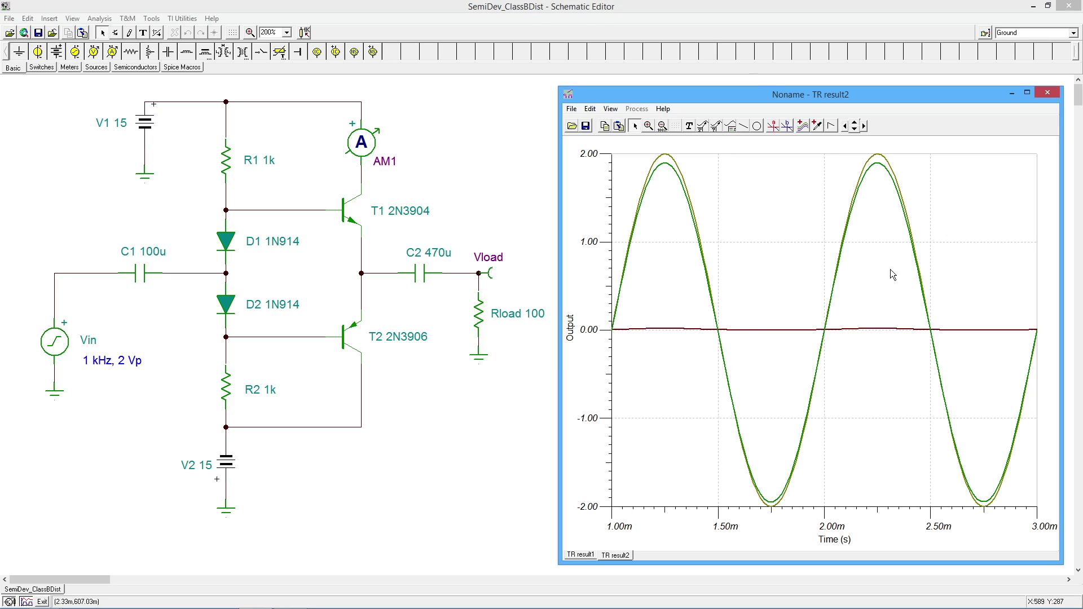
Step: Place an AM1, Vin, Vload legend on the TR result2 graph and bring the graph to front
click(731, 126)
click(731, 169)
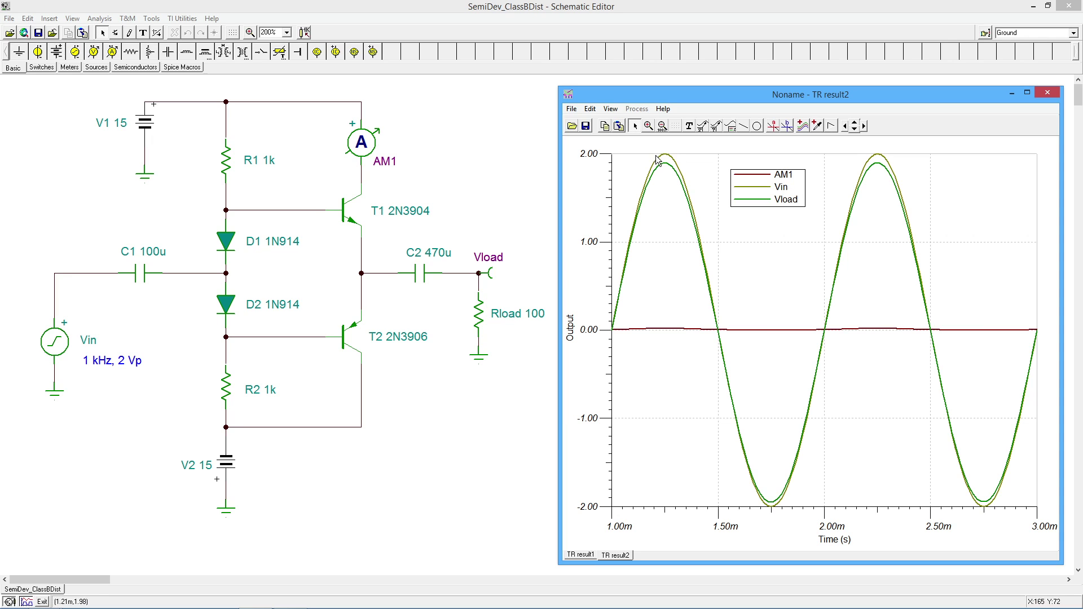
click(195, 343)
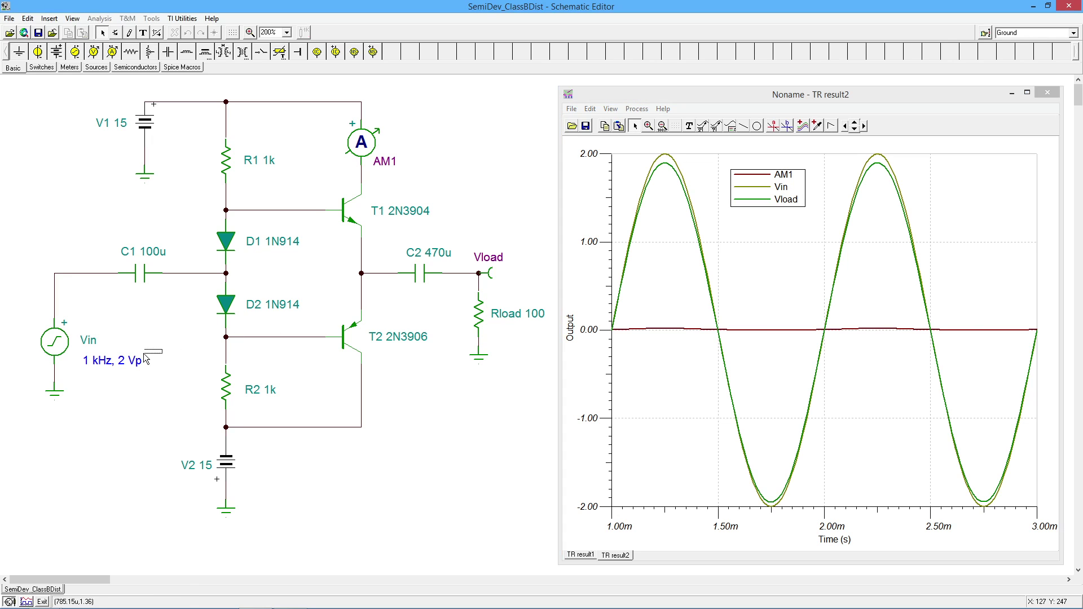
click(804, 290)
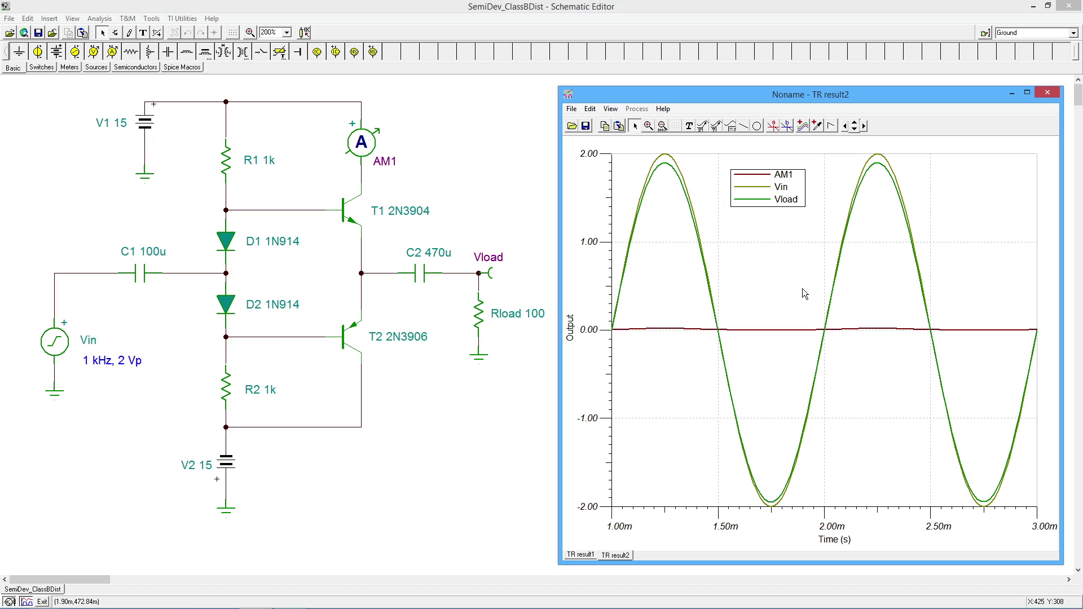
Step: Calculate a Fourier Series of Vload, giving 0.35967% harmonic distortion
click(99, 19)
mouse_move(96, 102)
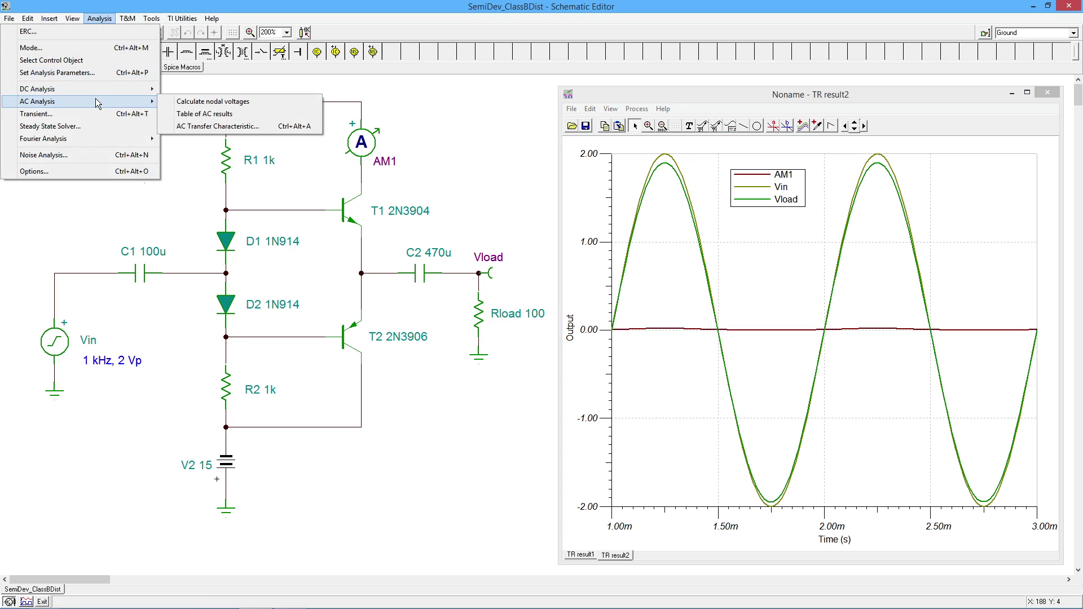
mouse_move(91, 137)
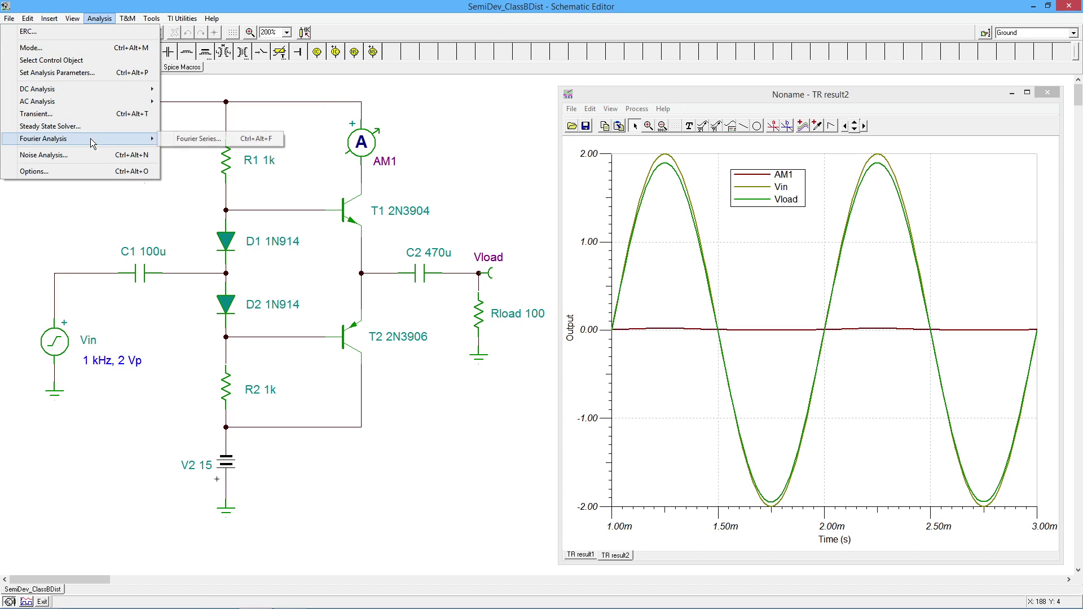
click(198, 140)
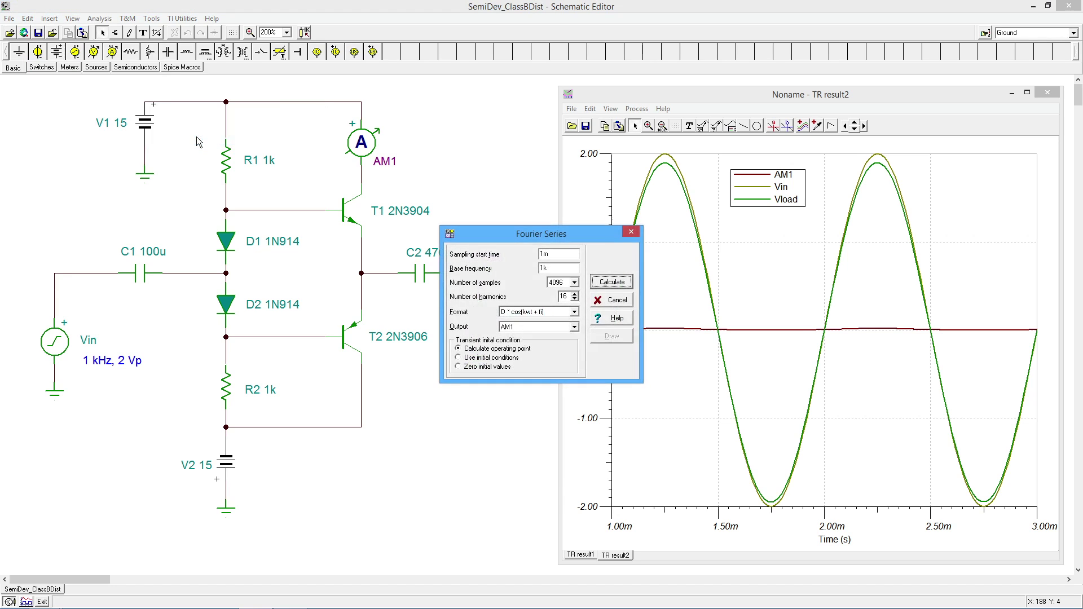
click(574, 327)
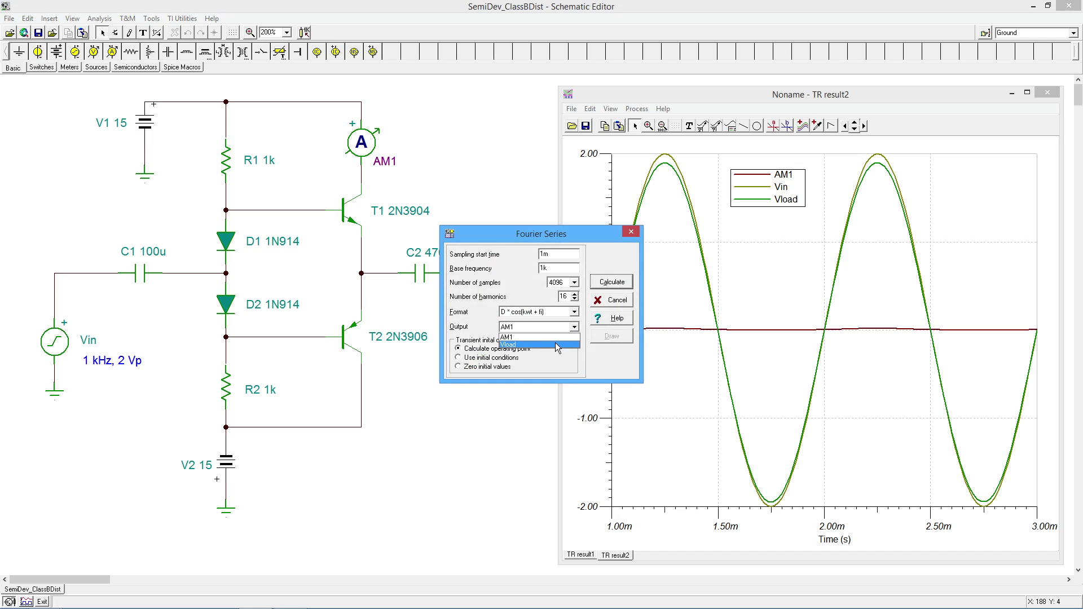
click(556, 343)
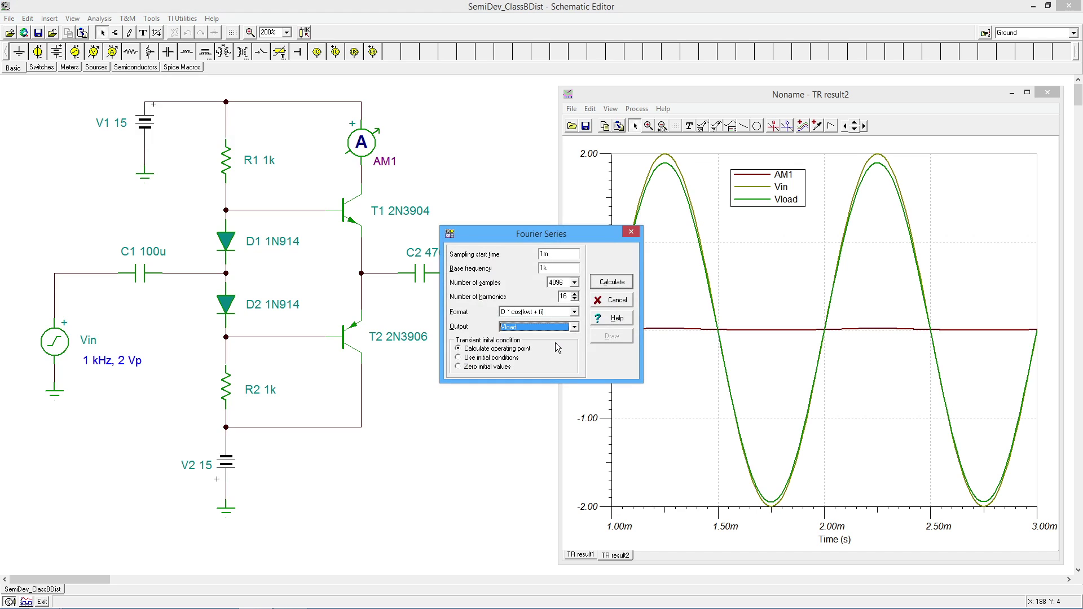
click(620, 287)
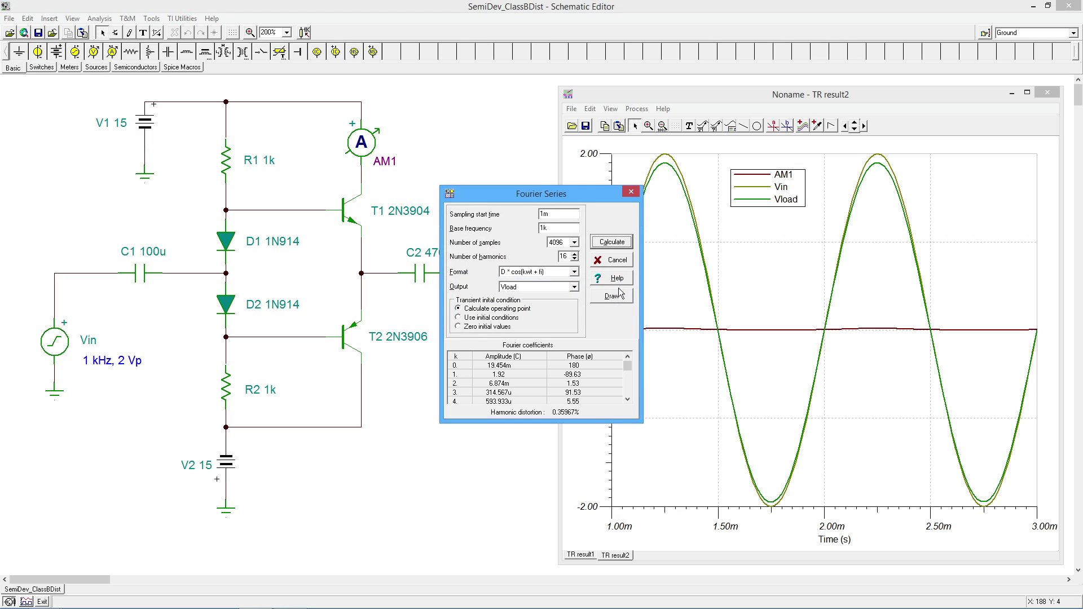
click(629, 365)
drag(629, 370, 628, 355)
Step: Recalculate the Vload Fourier coefficients, then close the Fourier Series results
click(612, 244)
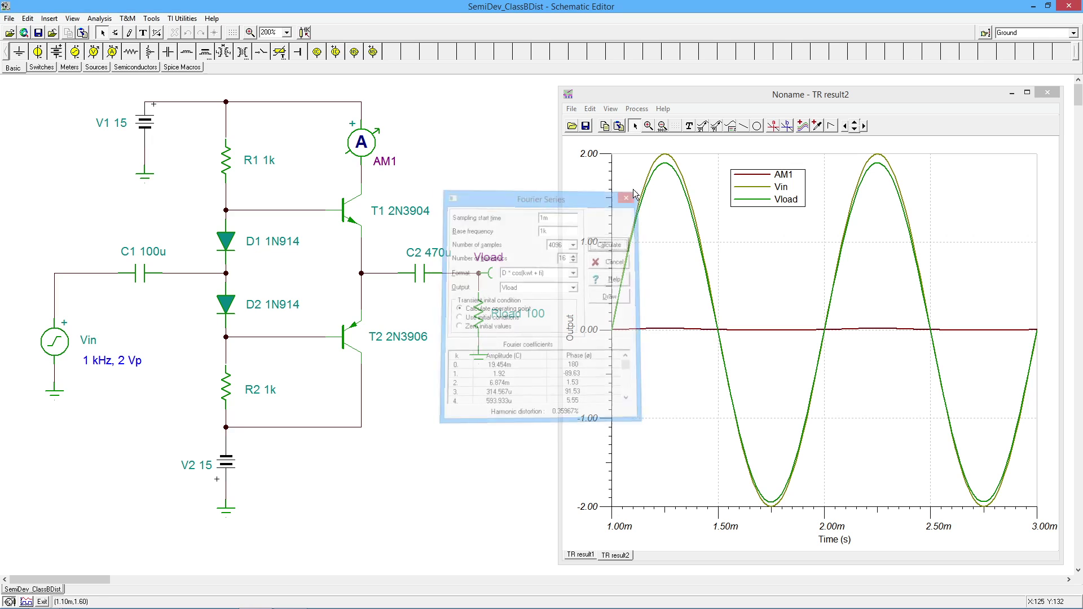
click(631, 191)
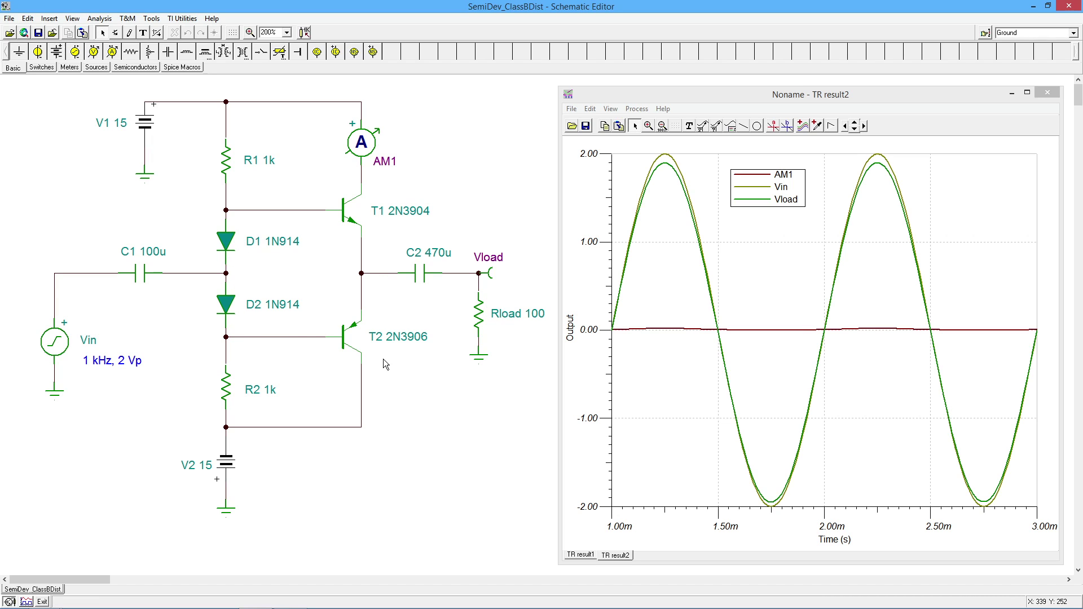
Step: Change diode D1's type from 1N914 to 1N4001 via the catalog
double_click(231, 247)
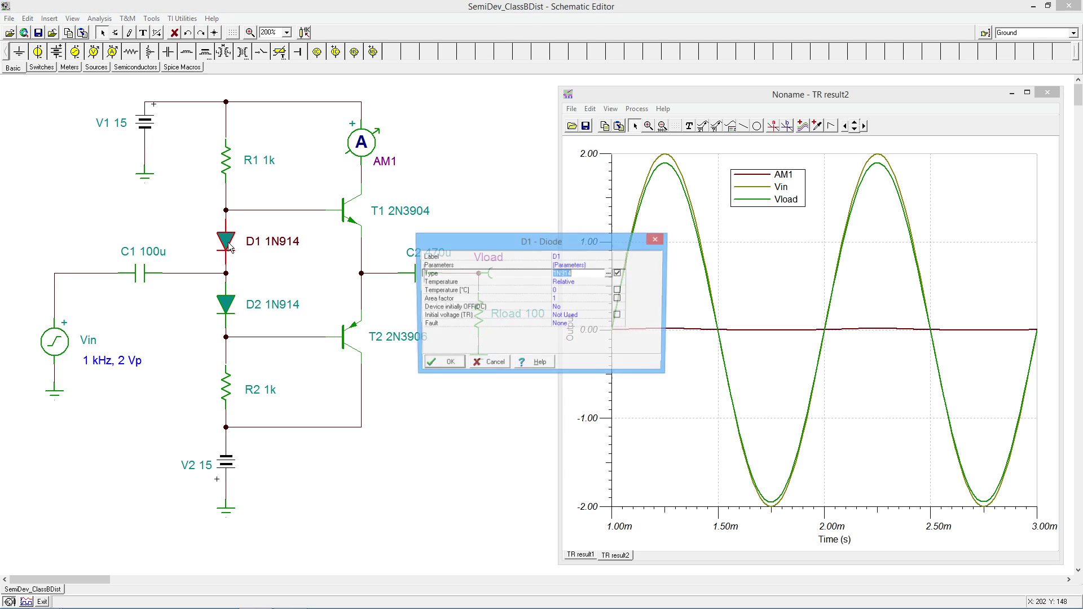
click(610, 275)
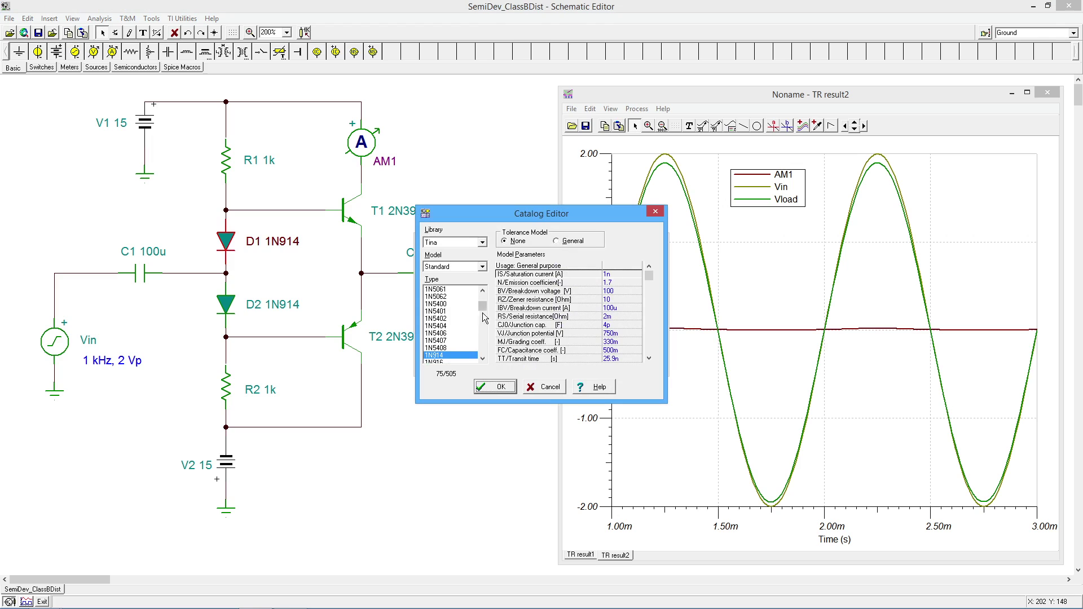
drag(484, 310, 483, 307)
click(438, 304)
click(501, 387)
click(446, 365)
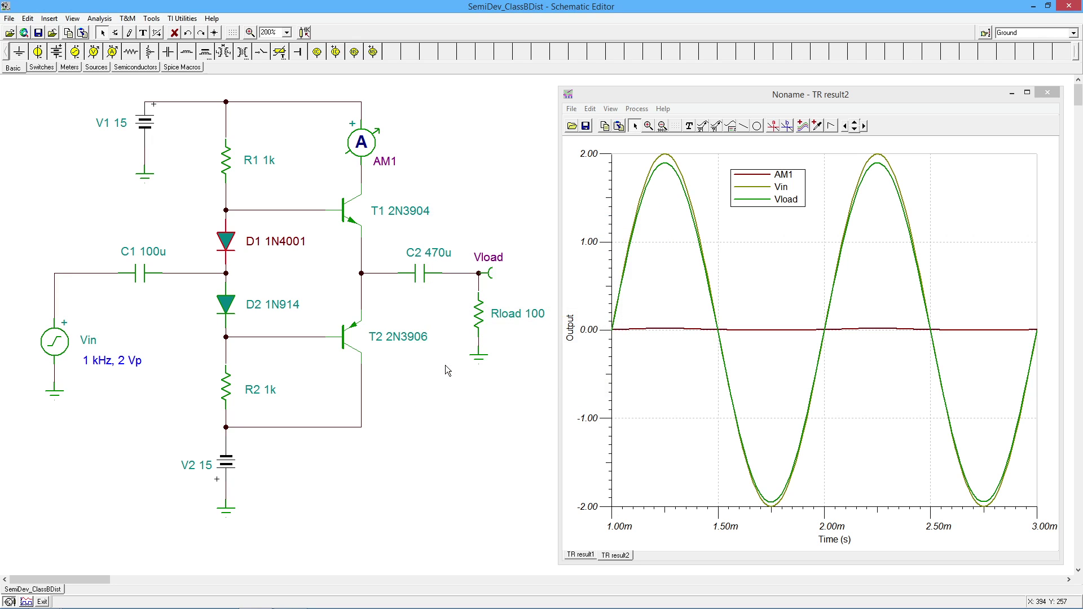
Step: Change diode D2's type to 1N4001 as well
double_click(226, 309)
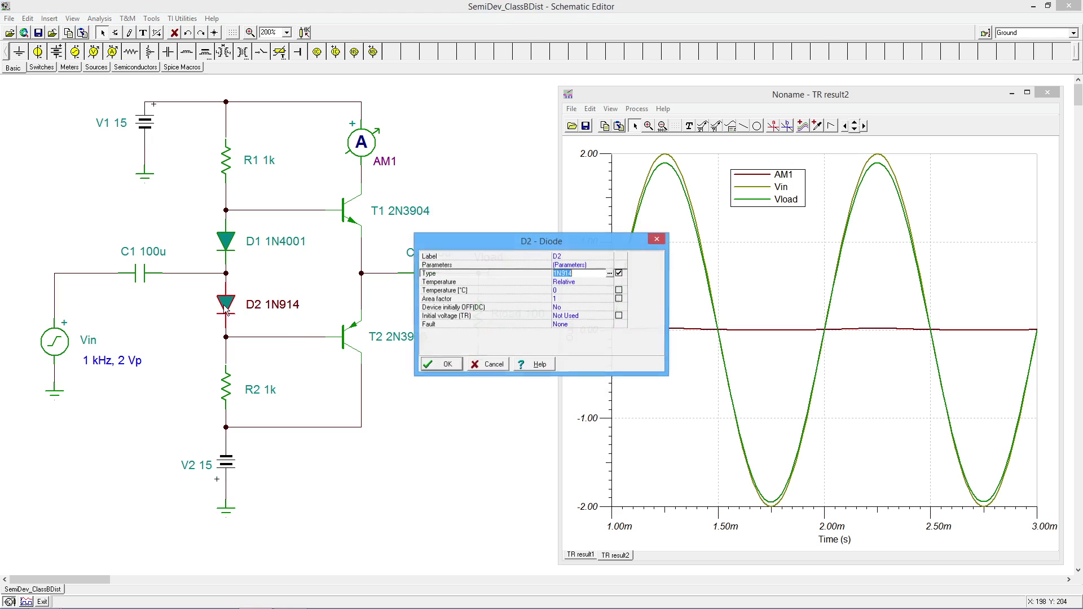
click(610, 276)
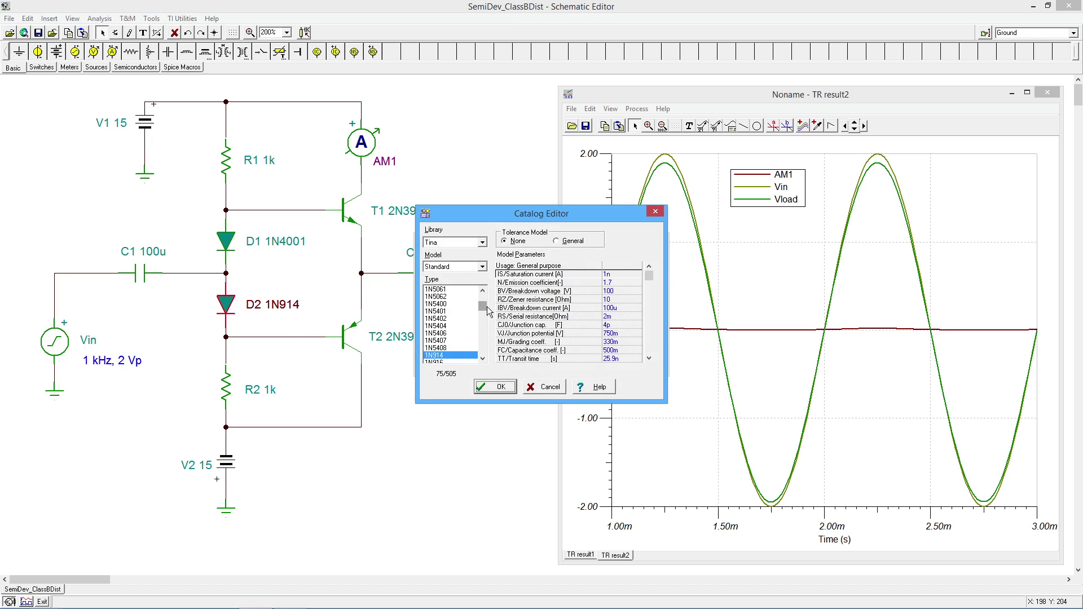
drag(487, 307, 489, 303)
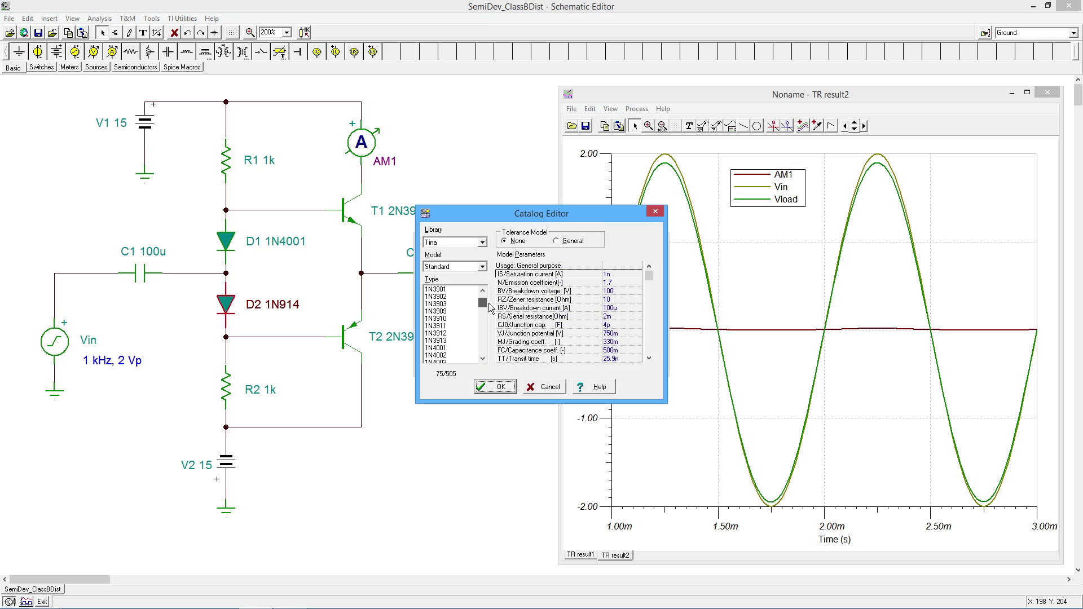
click(447, 348)
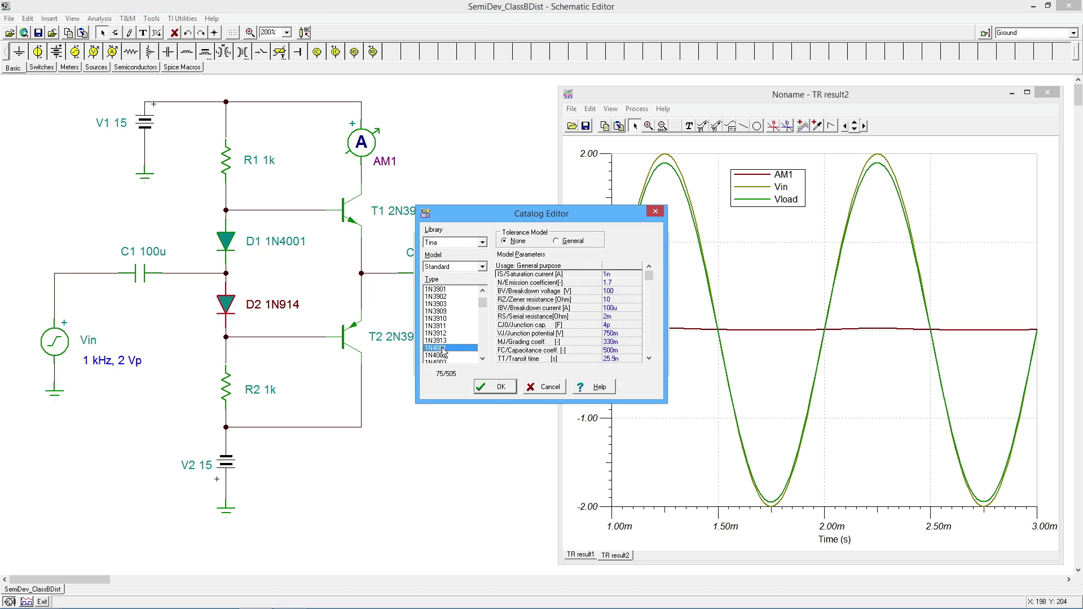
click(494, 388)
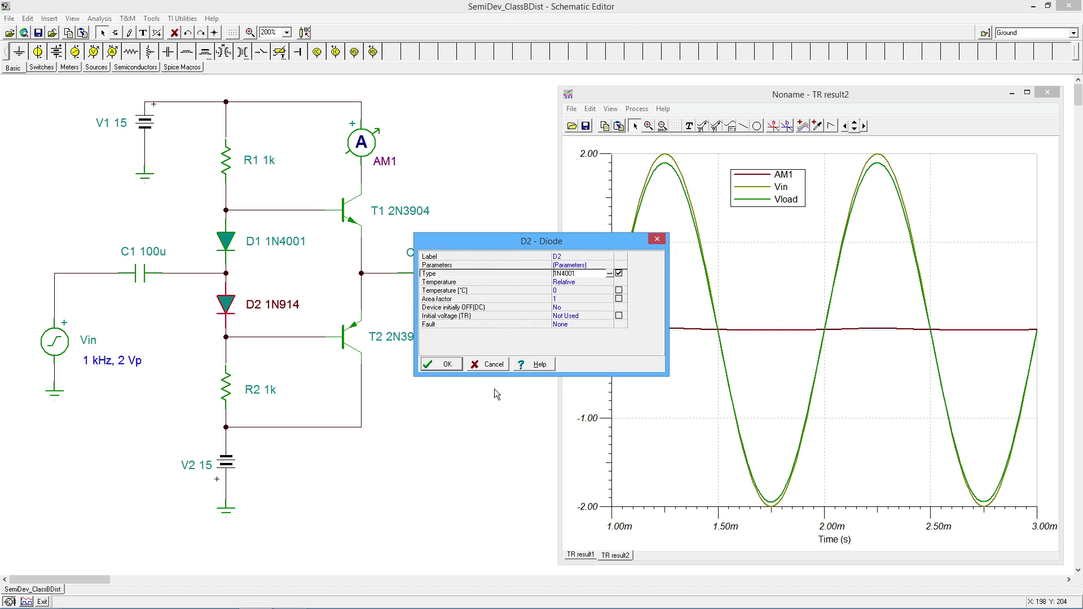
click(446, 365)
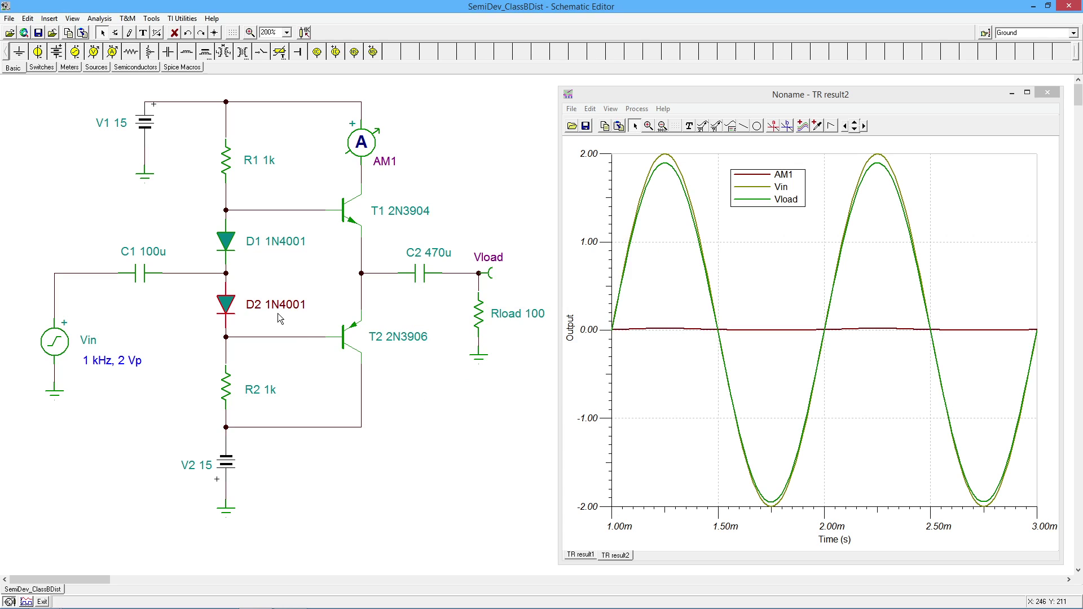
Step: Recompute the Vload Fourier Series, getting 0.45408% harmonic distortion, then close the results
click(96, 21)
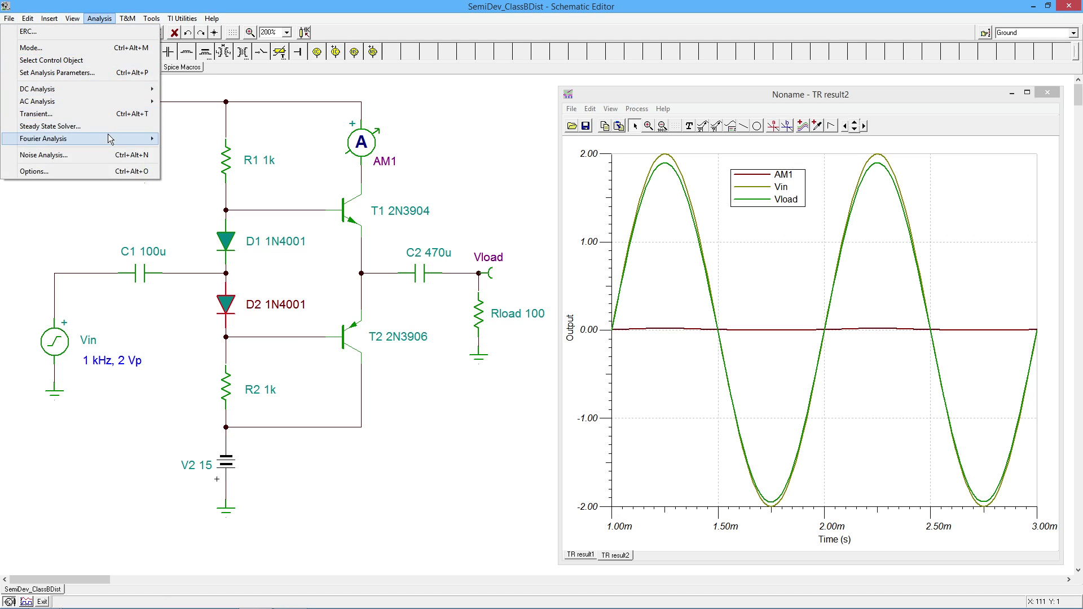
mouse_move(113, 138)
click(194, 140)
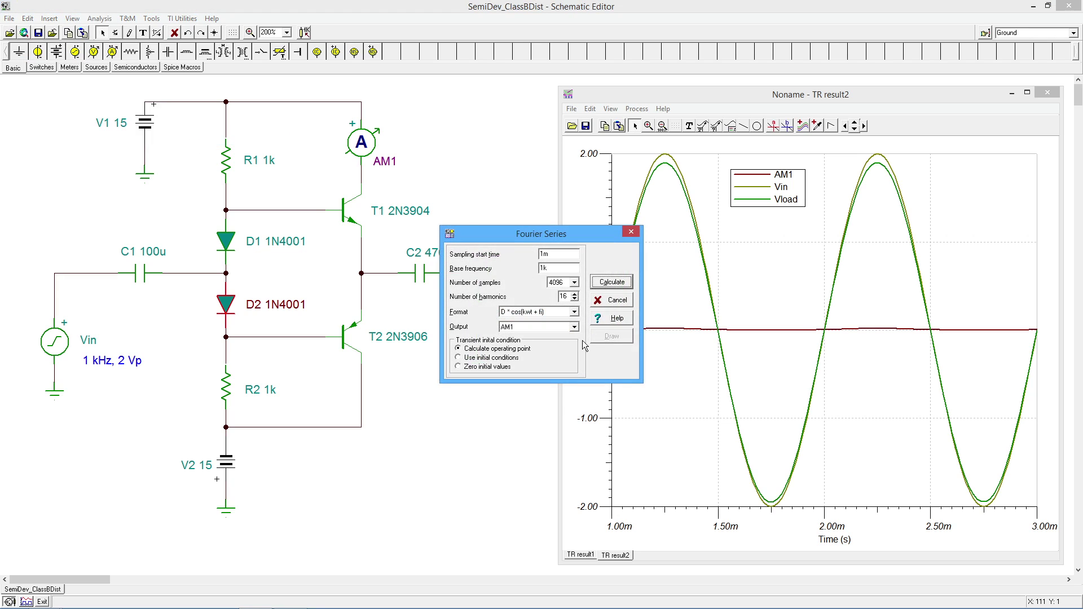
click(577, 328)
click(559, 344)
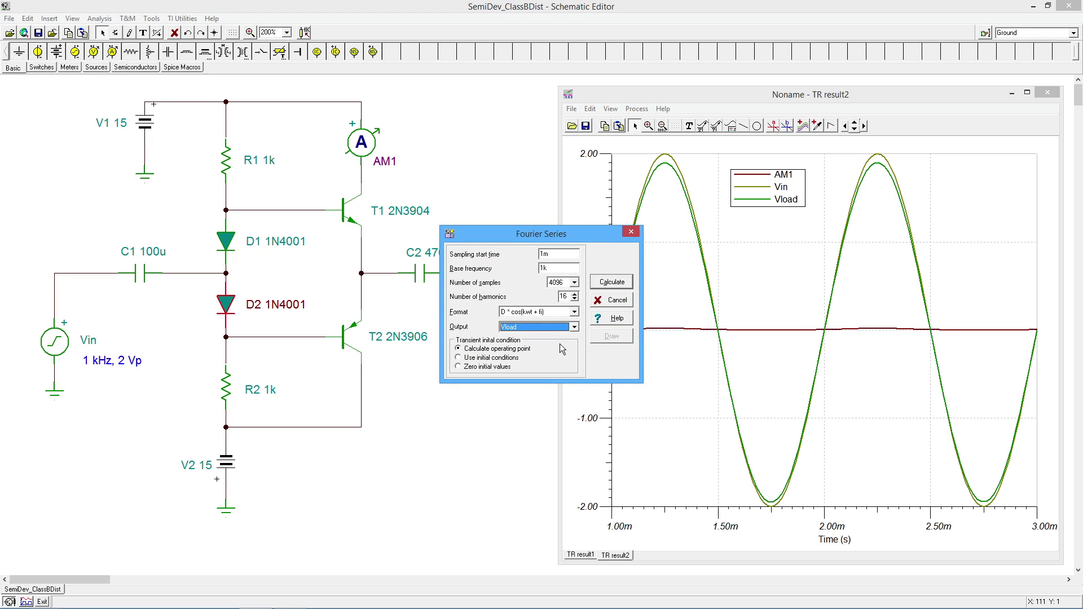
click(617, 284)
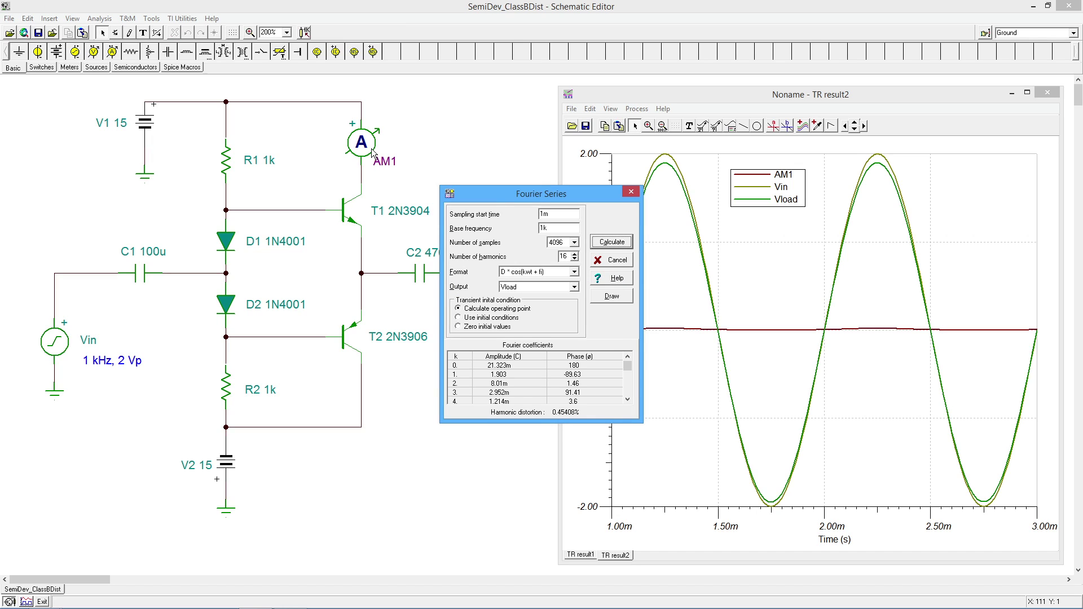
click(630, 244)
click(632, 192)
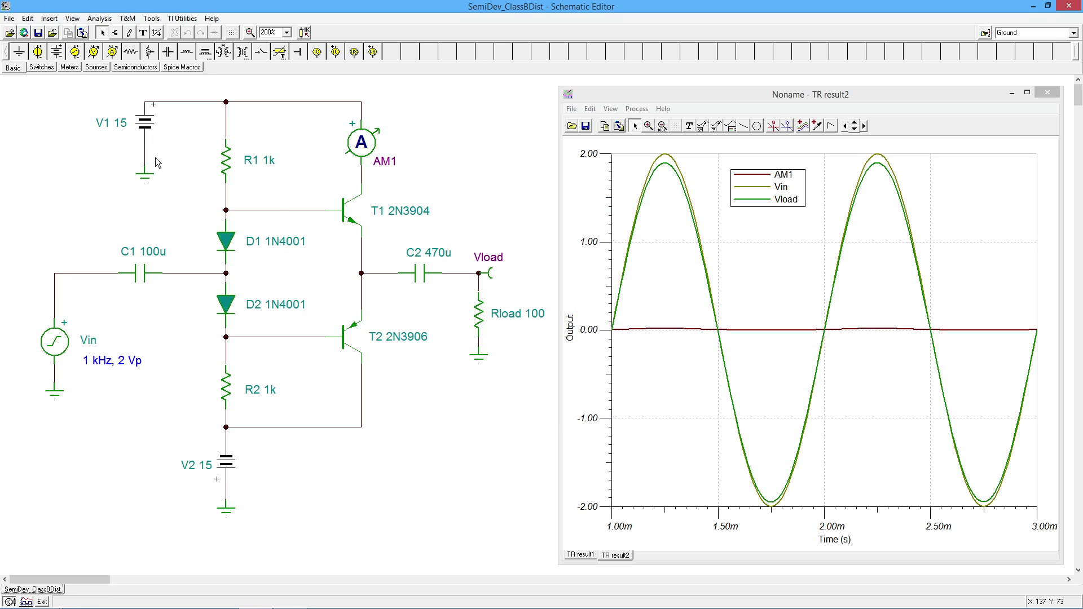
Step: Calculate DC nodal voltages, reading AM1 3.189 mA and Vload 0 V, then clear them
click(99, 18)
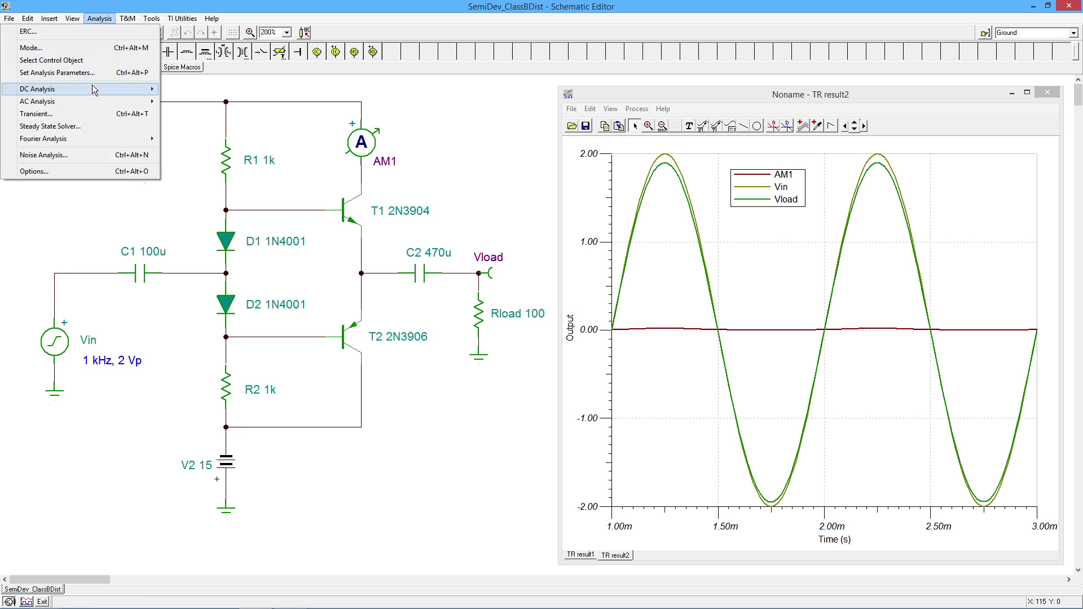
mouse_move(94, 92)
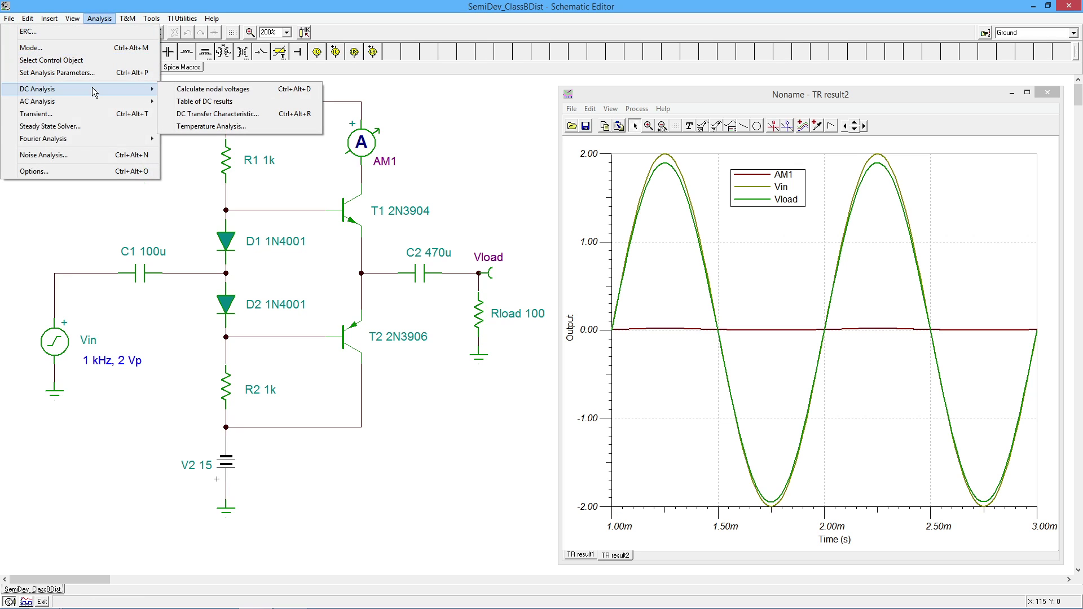
click(230, 89)
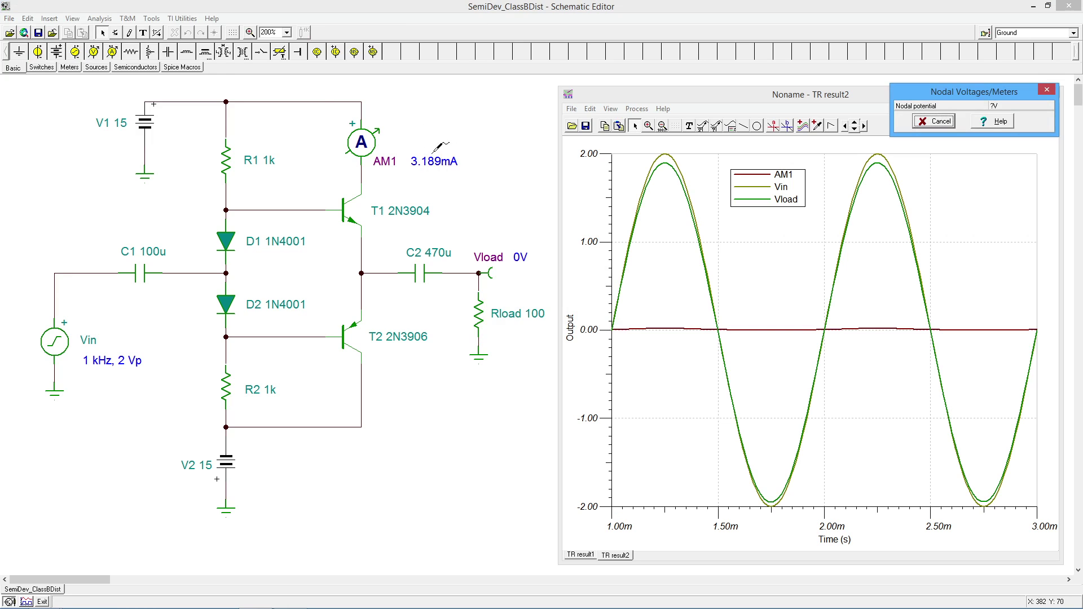
click(943, 121)
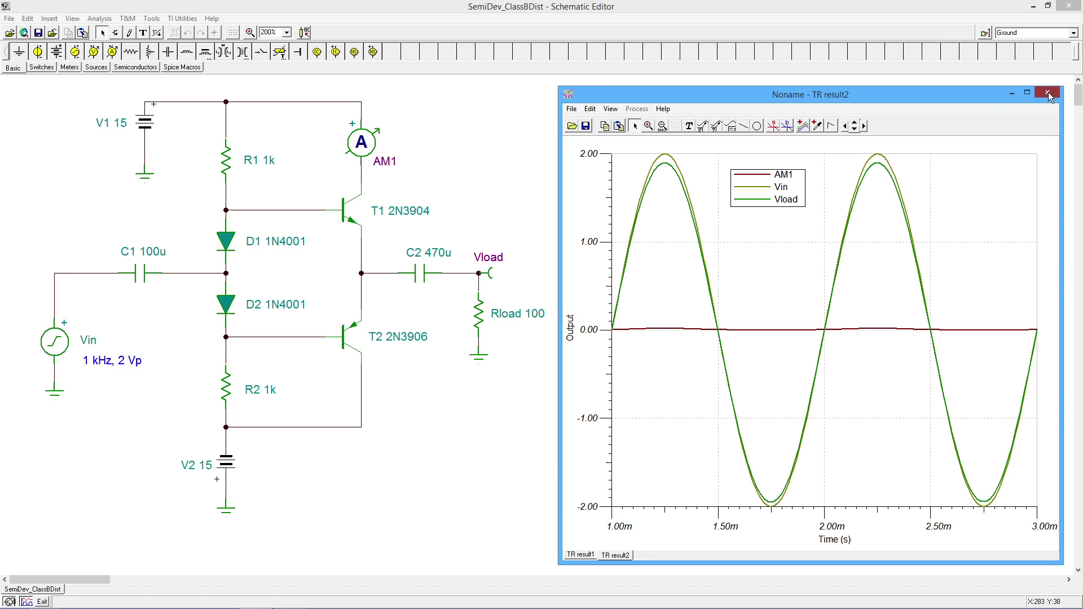
Step: Close the transient graph and set diode D1's type to 1N914
click(1051, 95)
double_click(229, 242)
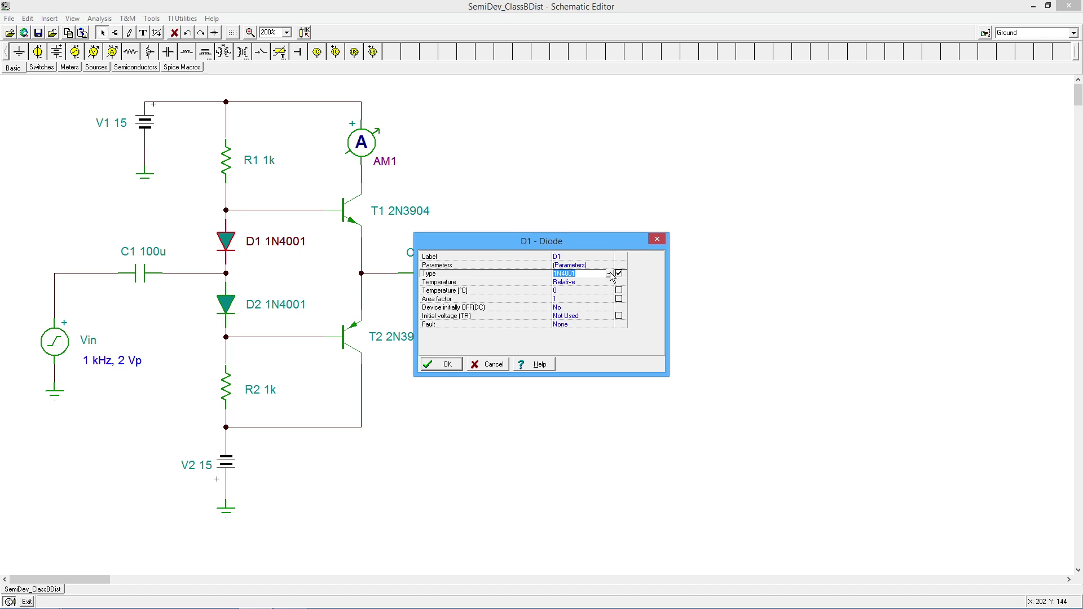
click(610, 273)
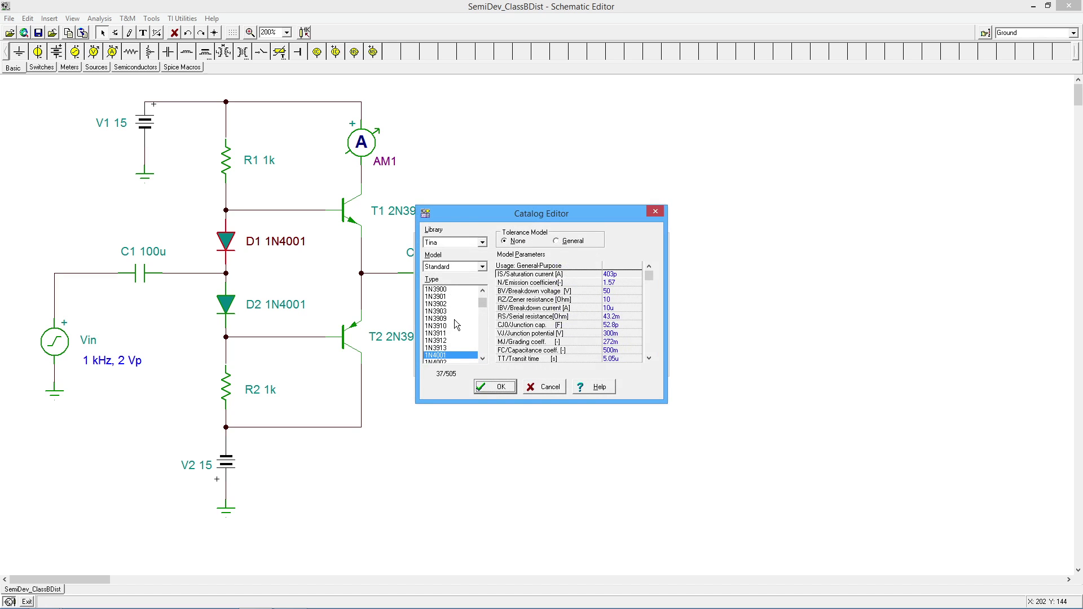
drag(485, 304, 484, 315)
click(436, 334)
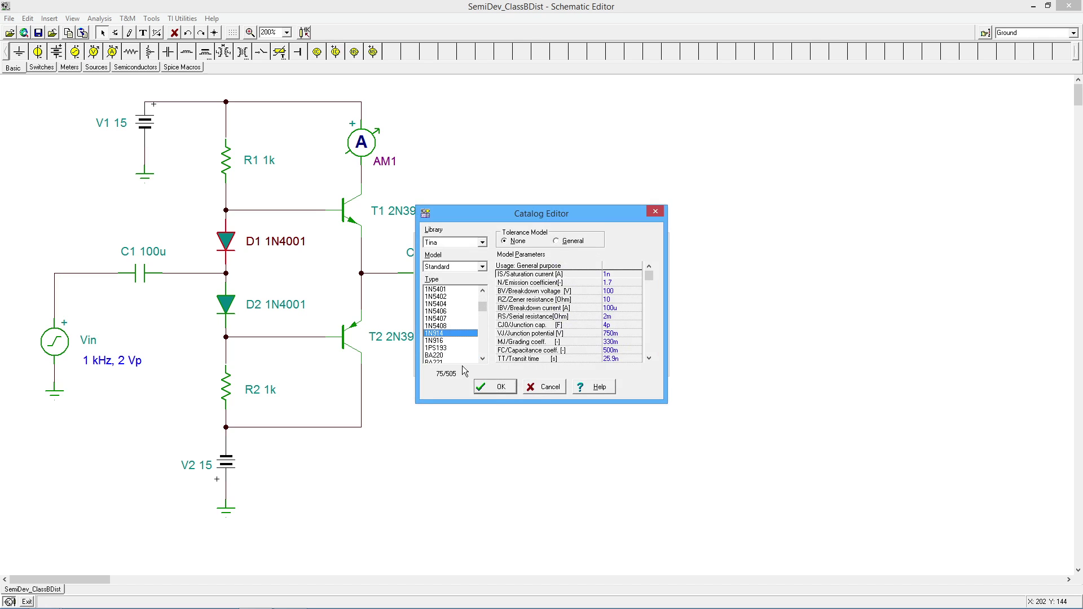
click(497, 389)
click(451, 364)
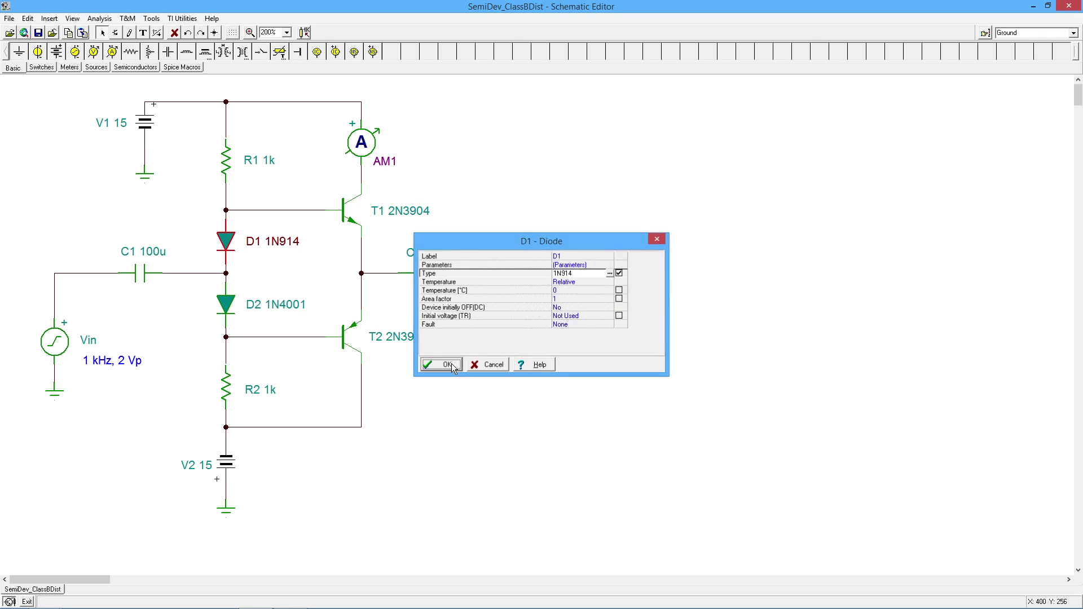
Step: Set diode D2's type back to 1N914 from the catalog
double_click(261, 309)
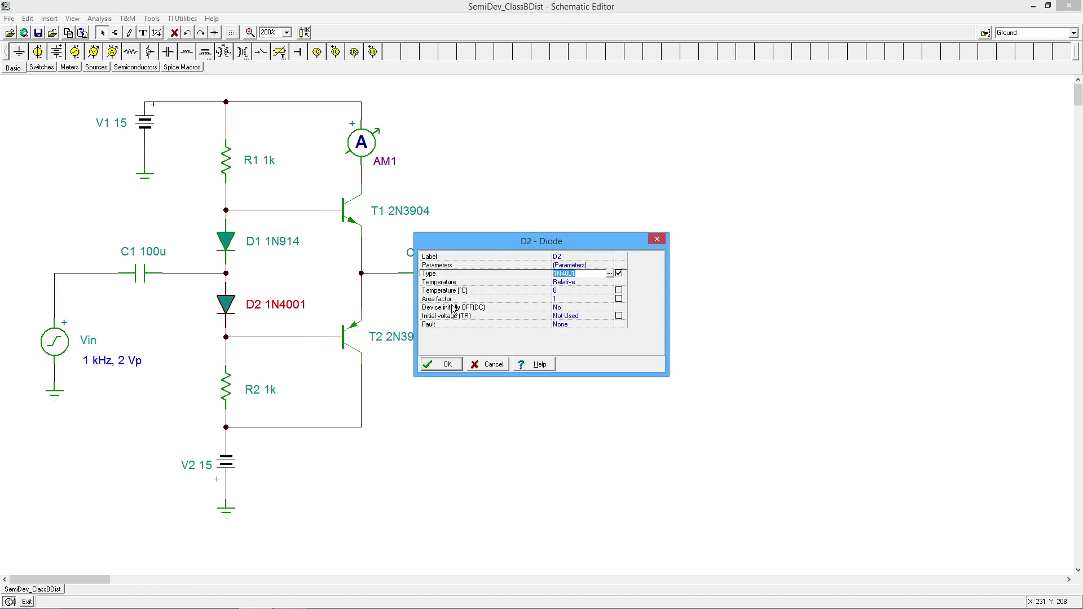
click(610, 274)
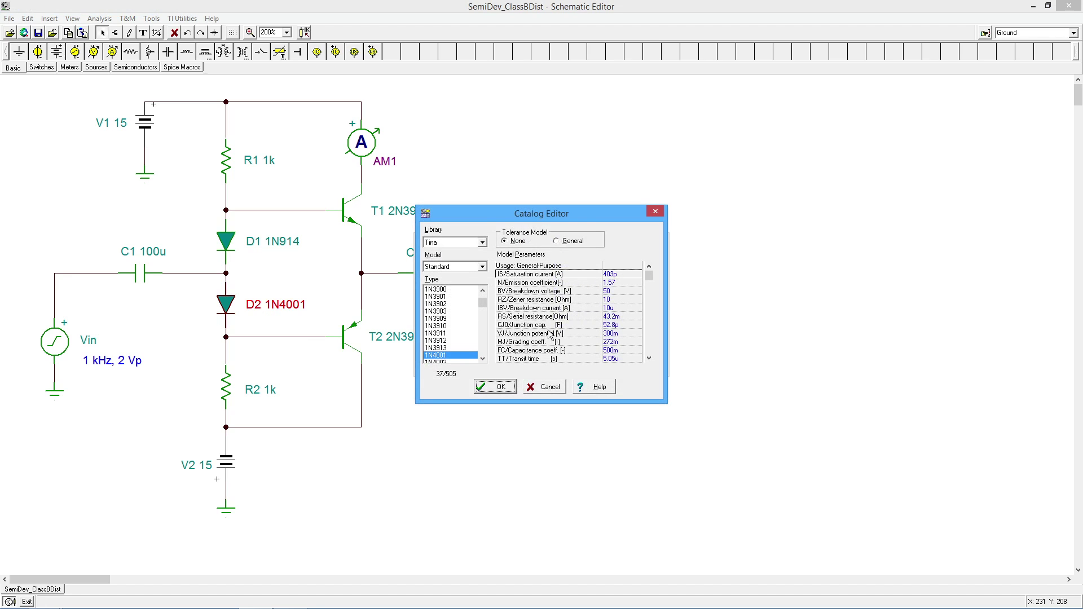
mouse_move(484, 303)
mouse_down()
mouse_move(487, 317)
mouse_move(492, 306)
mouse_up()
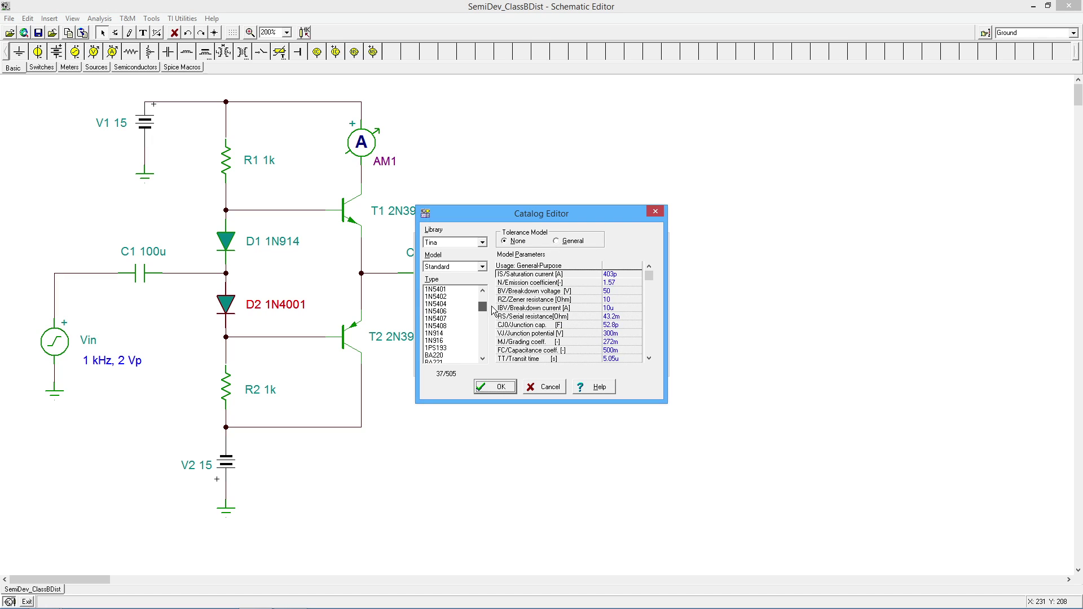
click(435, 334)
click(504, 388)
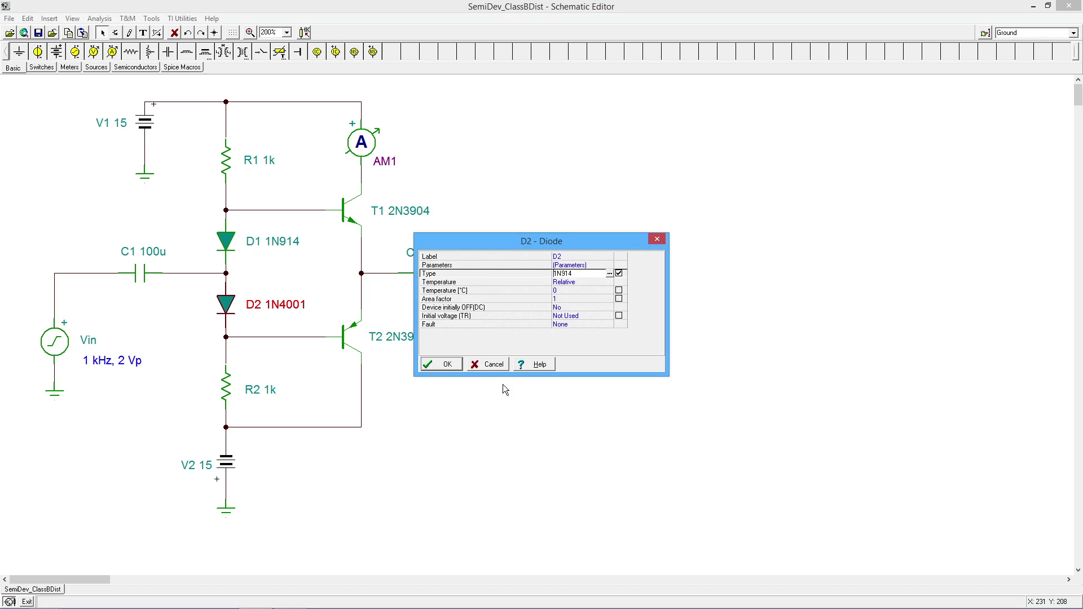
click(448, 365)
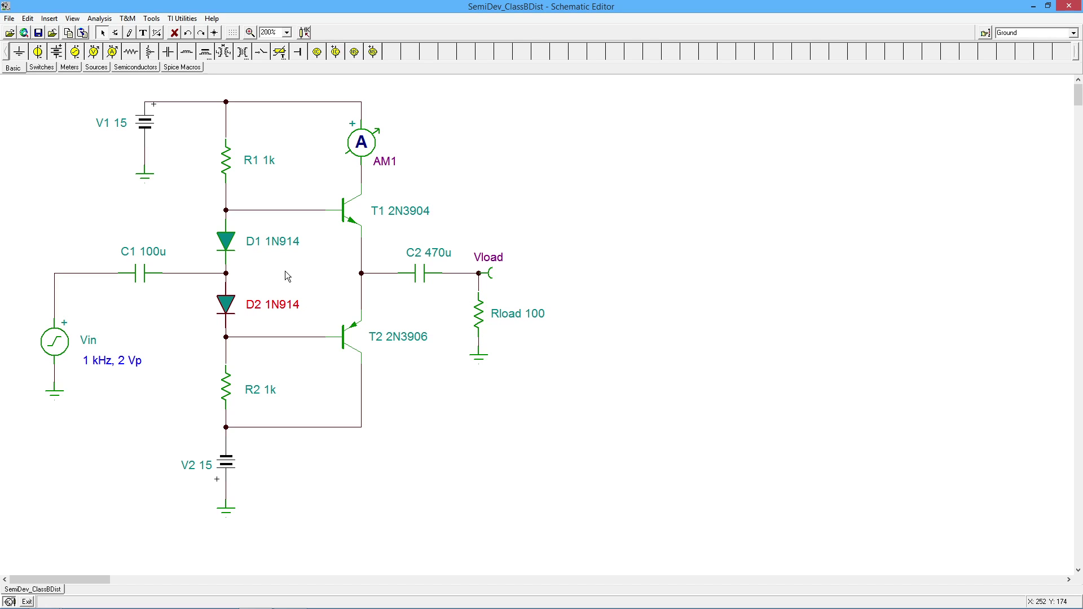
click(286, 271)
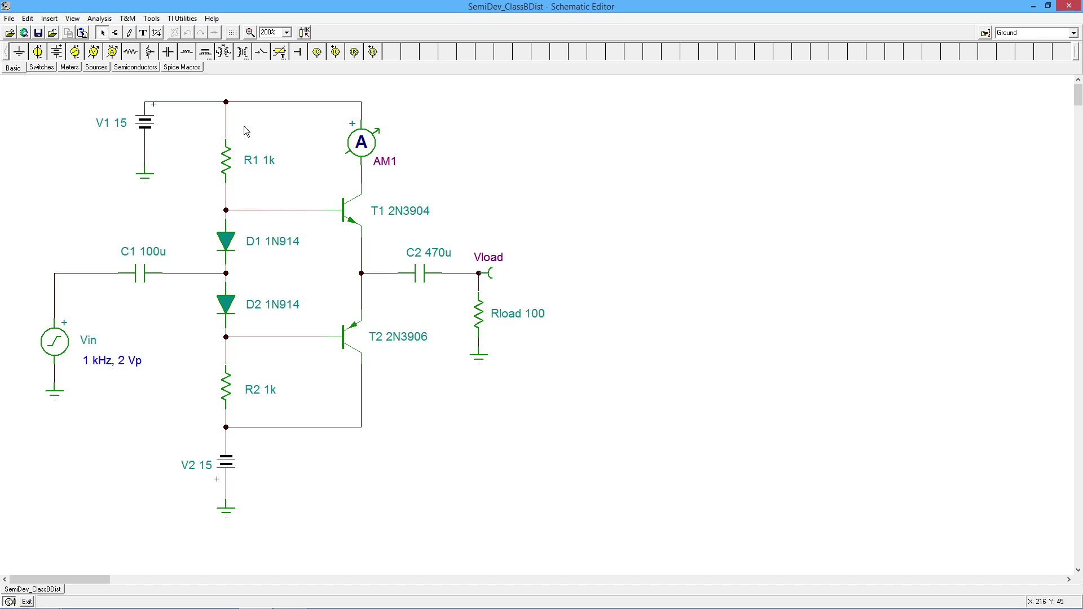
Step: Set both bias resistors R1 and R2 to 10k resistance
double_click(228, 164)
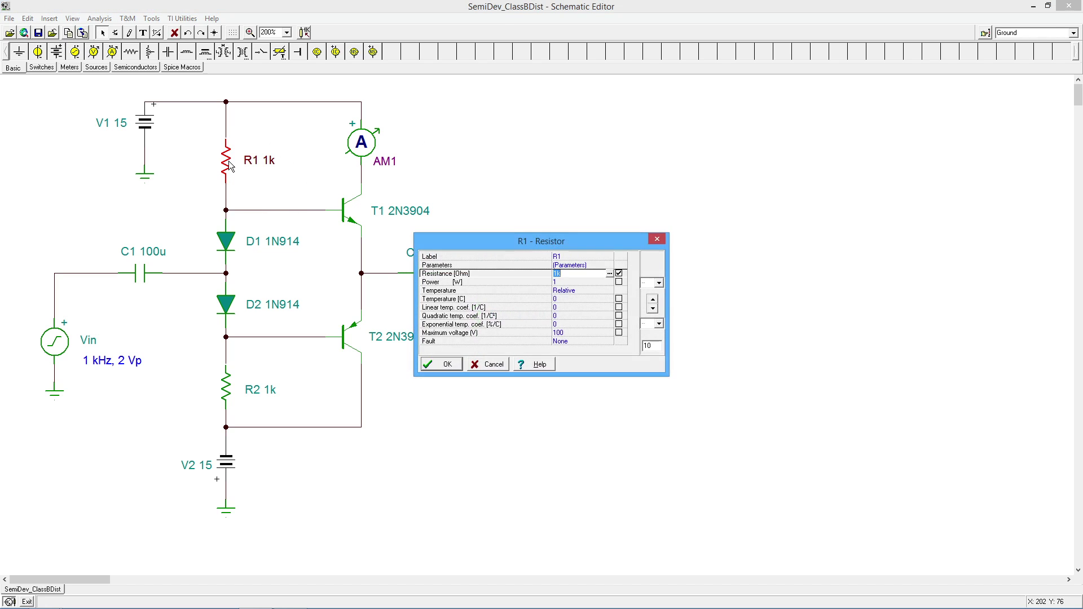
text(10k)
click(449, 364)
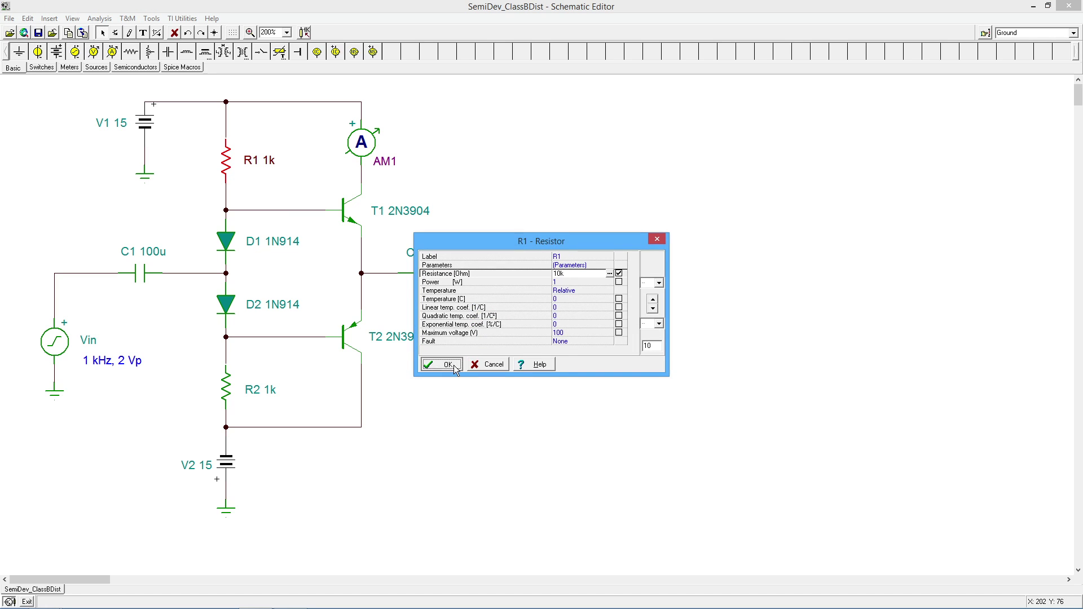
double_click(228, 393)
text(10k)
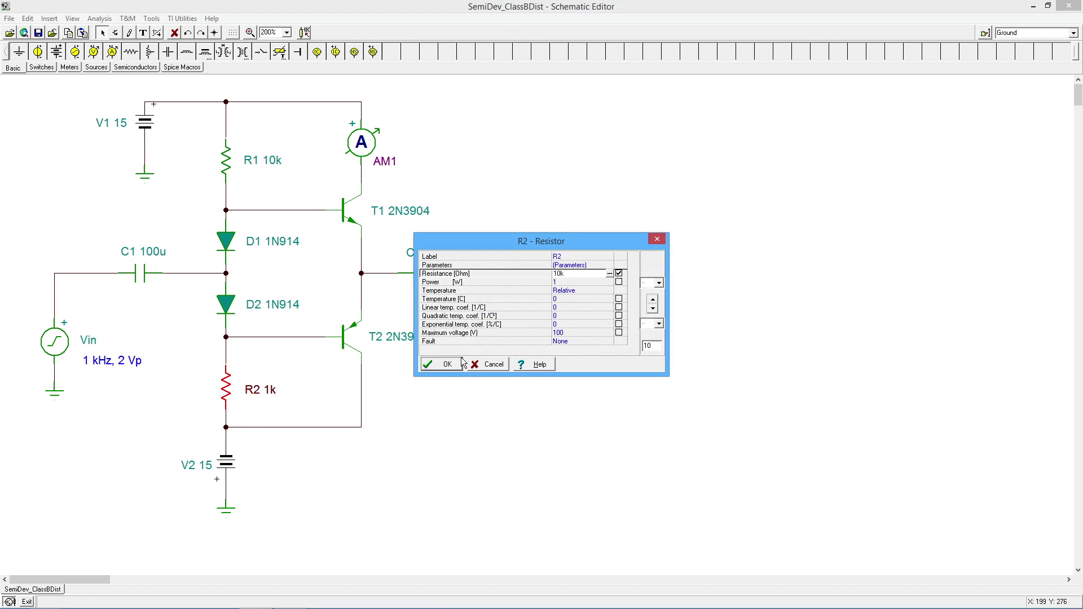
click(447, 366)
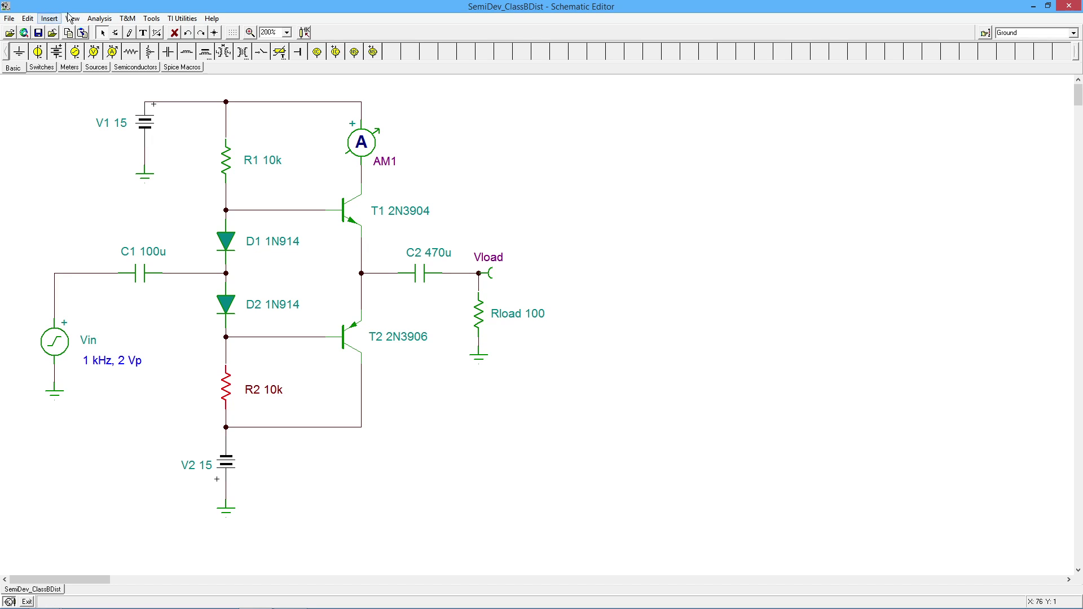
click(100, 18)
mouse_move(97, 90)
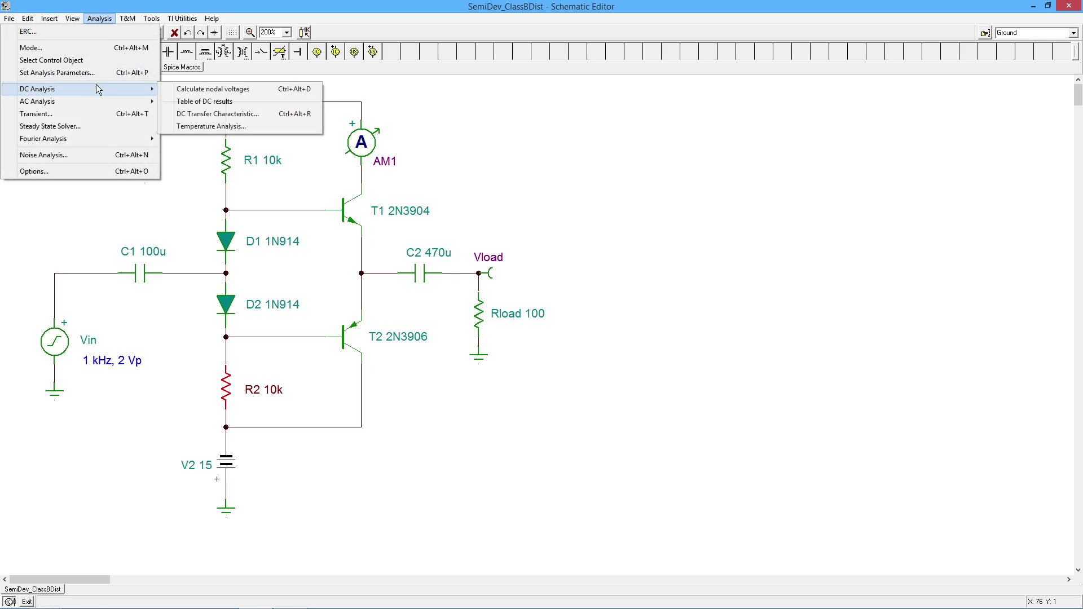
click(204, 90)
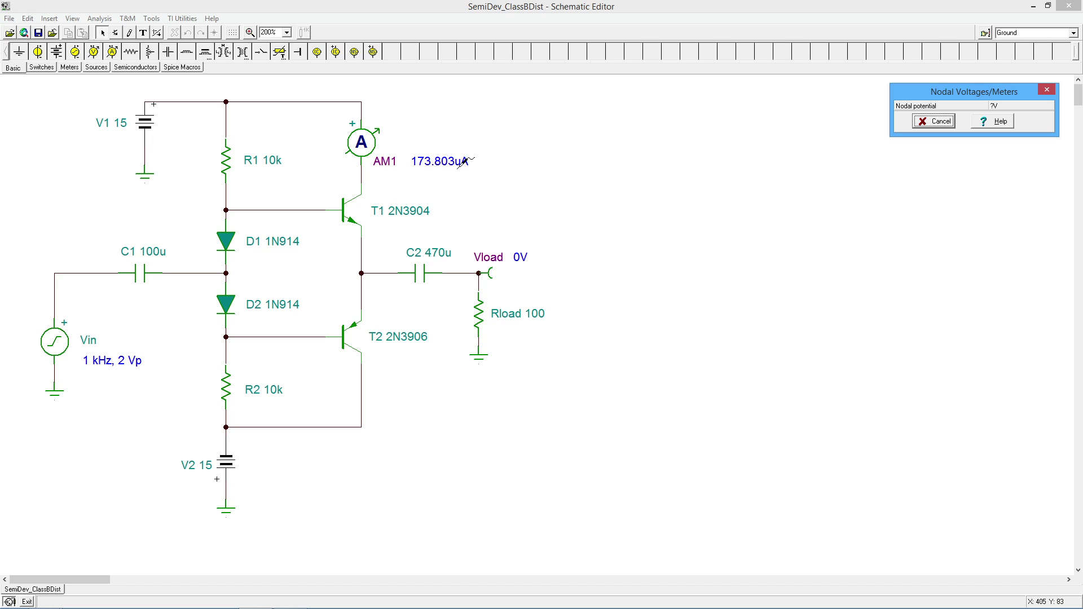
click(940, 121)
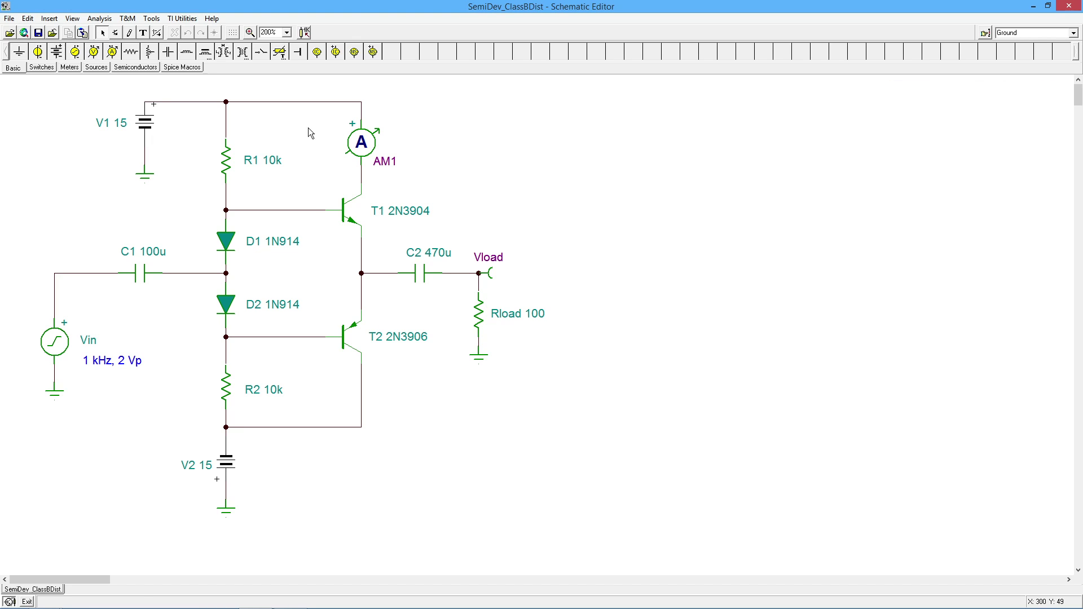
click(99, 18)
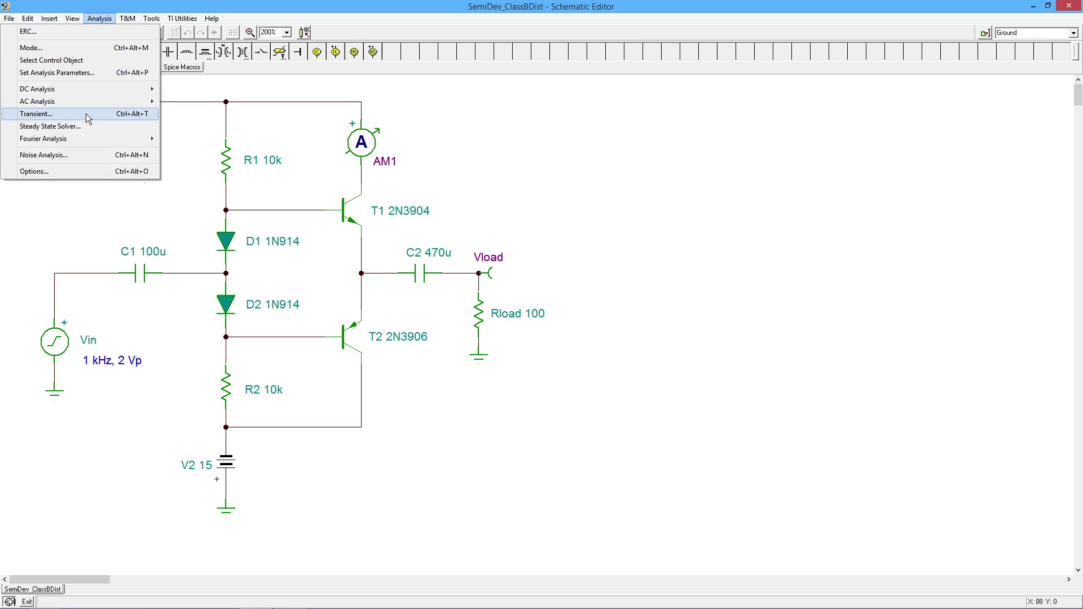
click(87, 114)
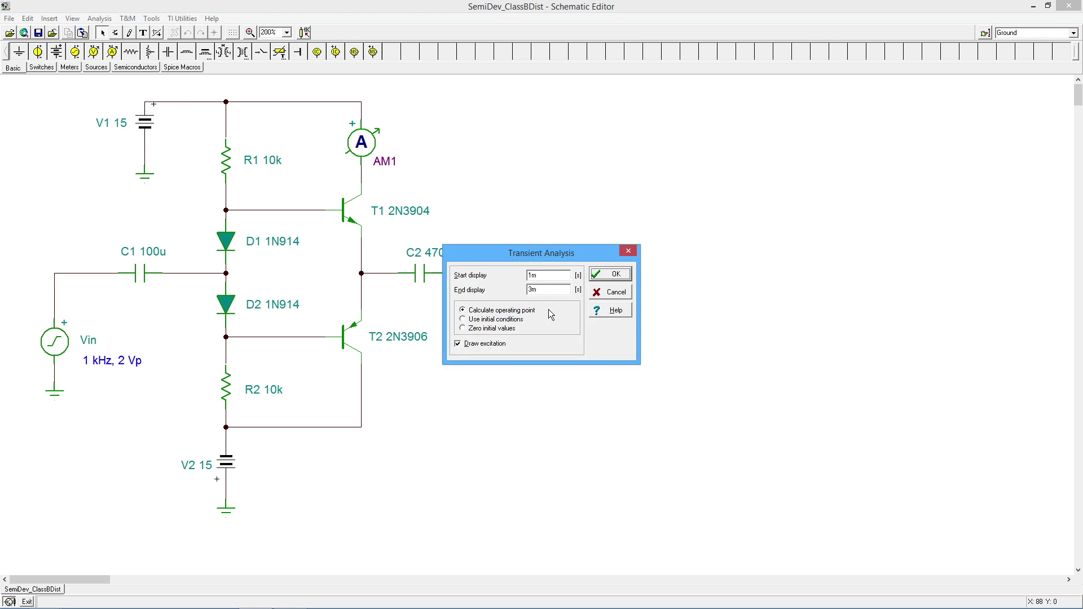
click(607, 277)
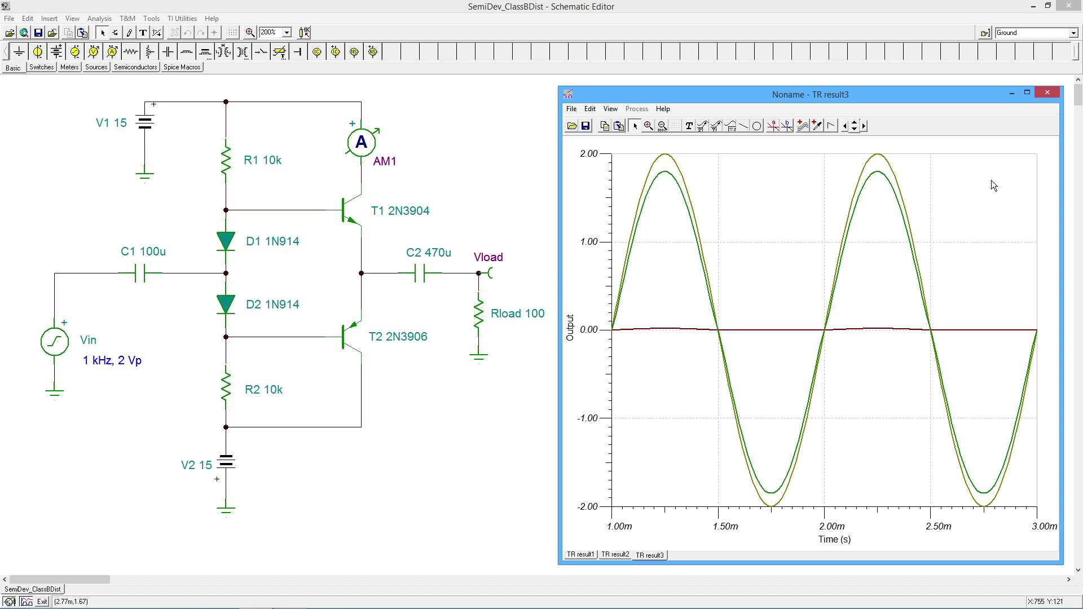
click(1046, 95)
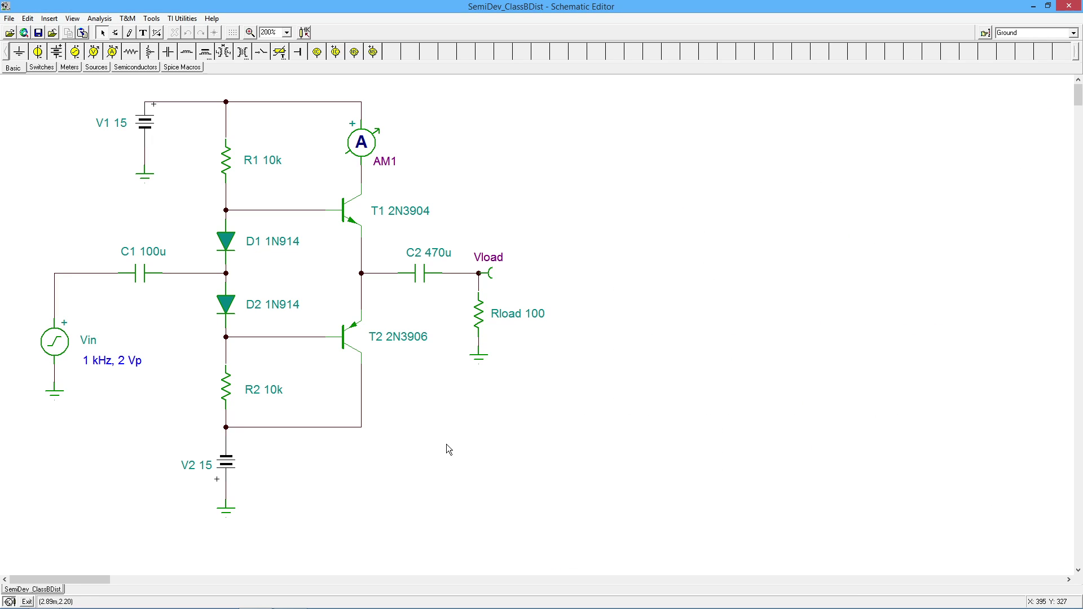
click(99, 18)
mouse_move(91, 138)
click(200, 139)
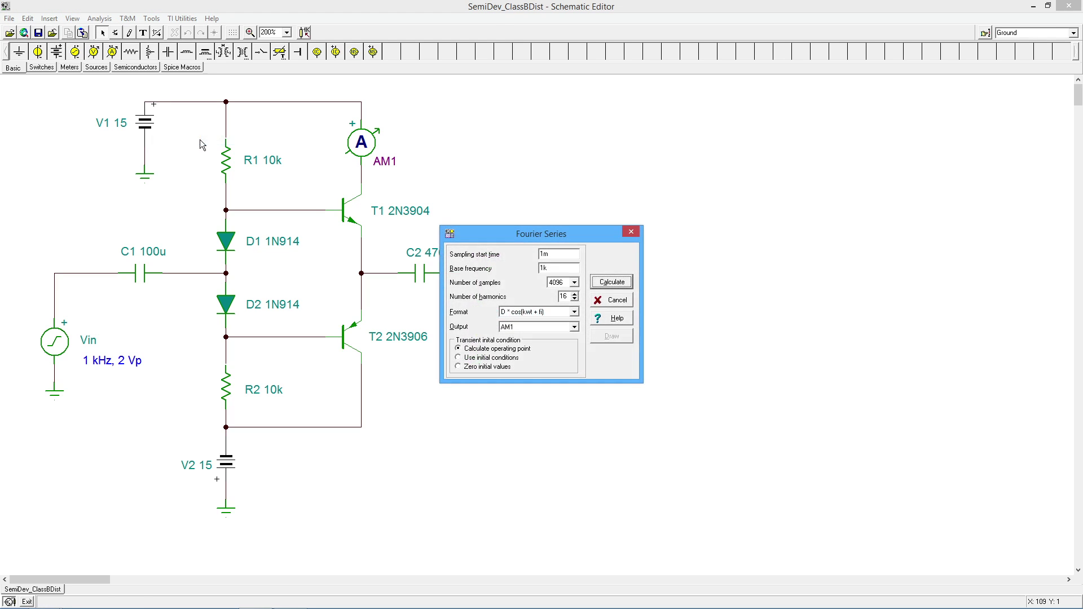
click(574, 327)
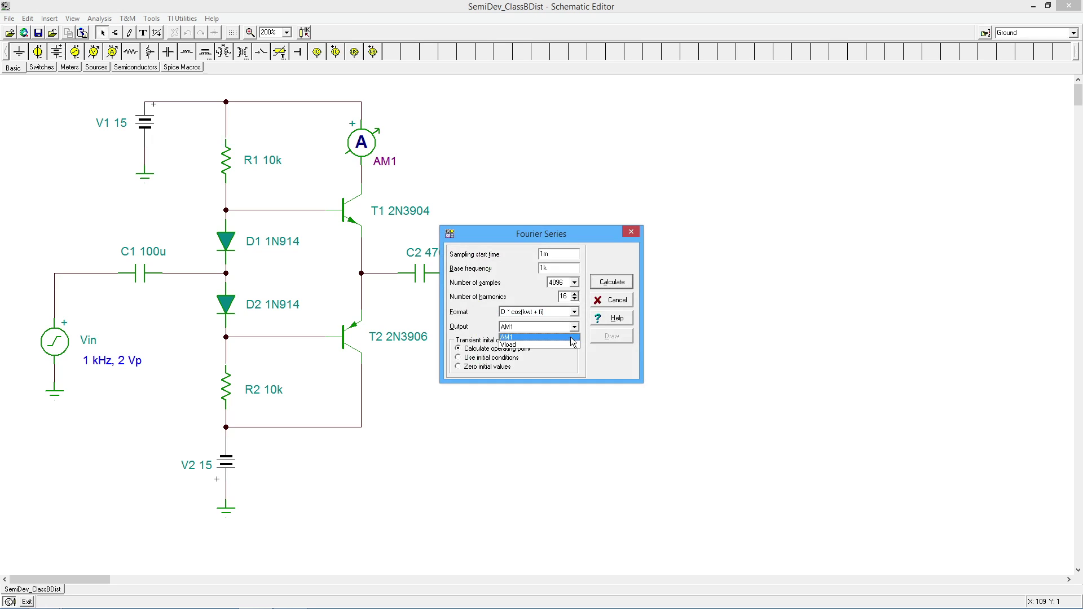
click(570, 345)
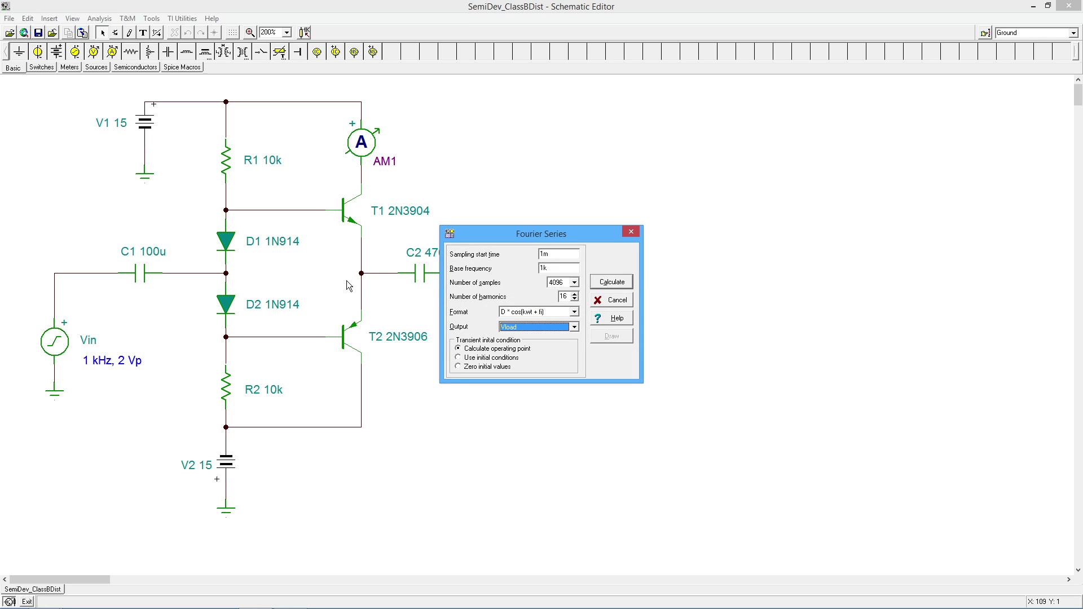
click(612, 282)
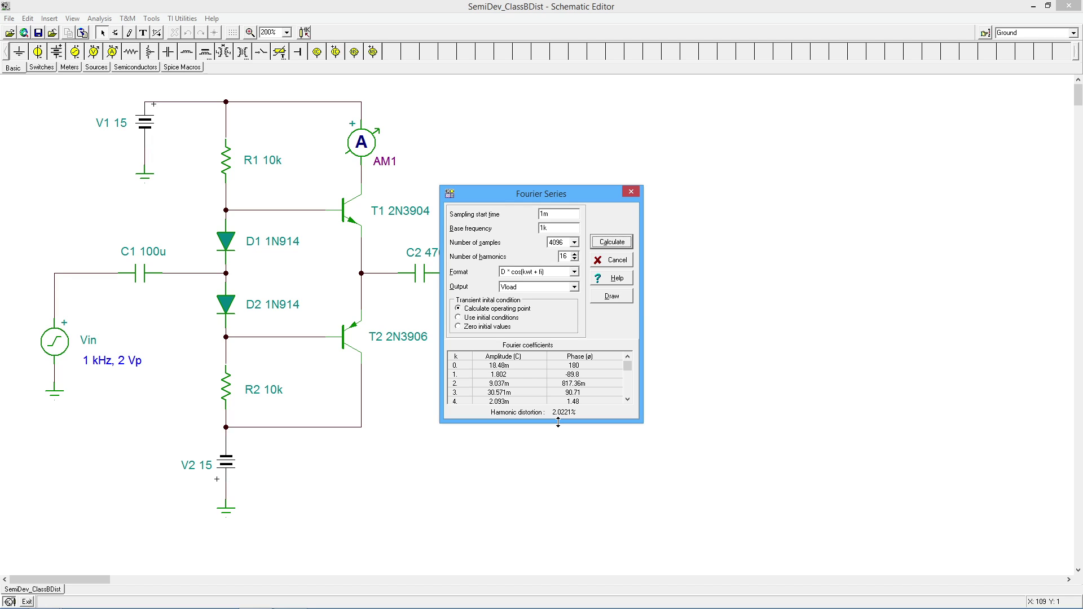
click(635, 192)
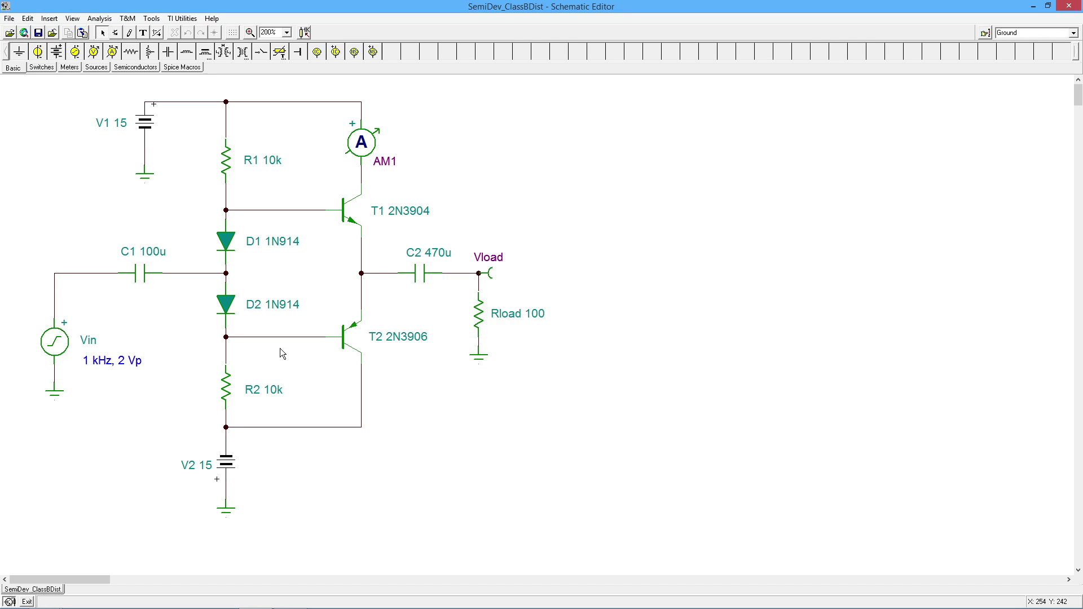